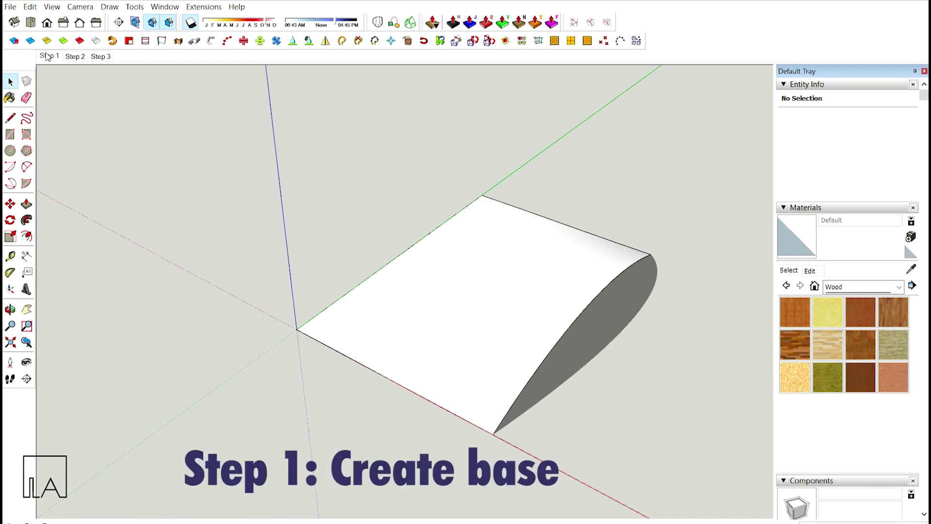
Review the saved Step 2 and Step 3 scenes of the finished example model
click(75, 56)
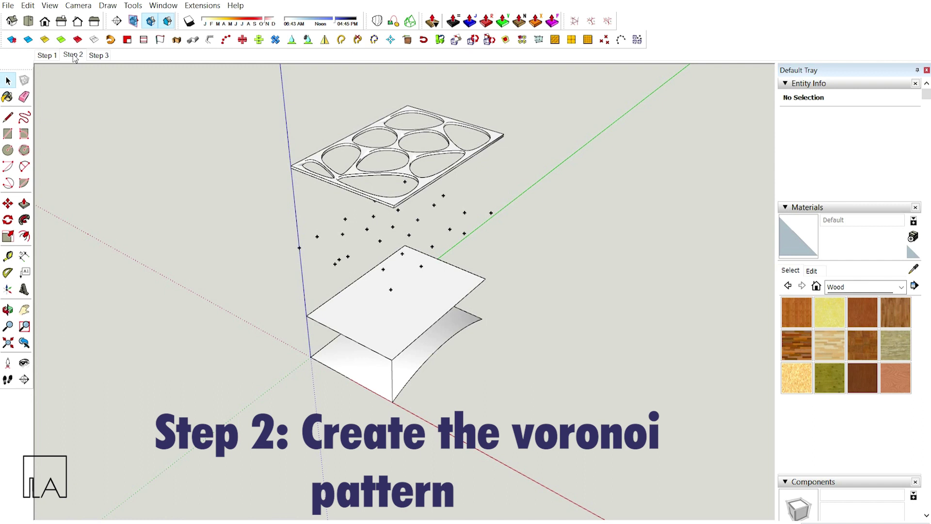
click(98, 54)
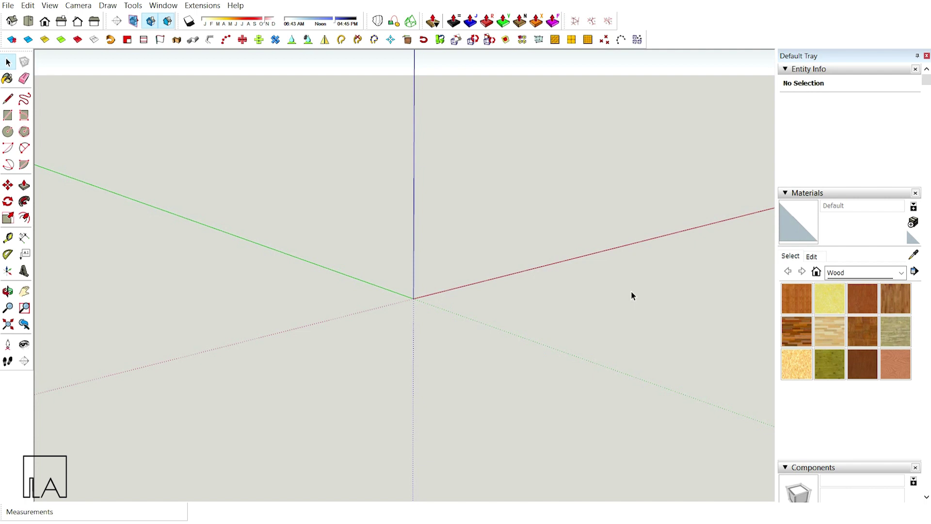
Draw a closed rectangle on the ground from the origin, 15 m along the green axis and 10 m along the red axis
mouse_move(447, 298)
shift+middle_down()
mouse_move(435, 281)
mouse_move(436, 319)
shift+middle_up()
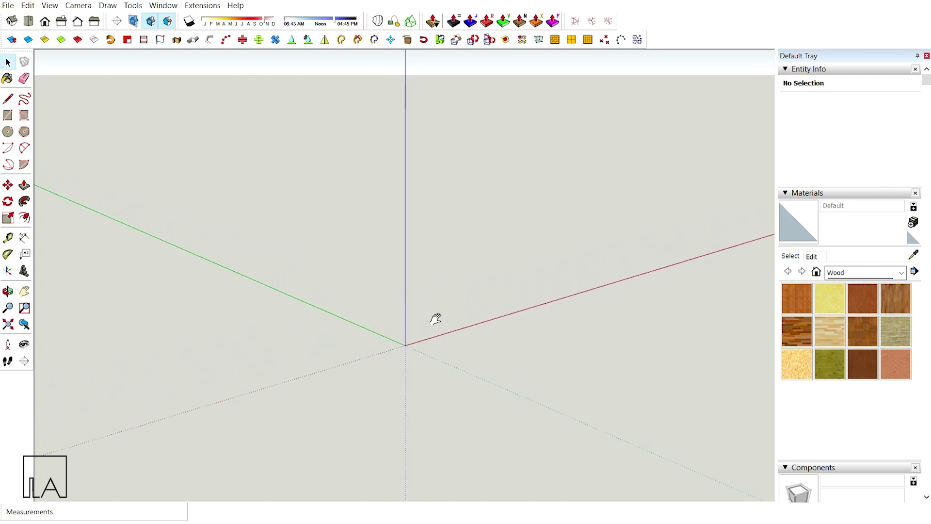
key(l)
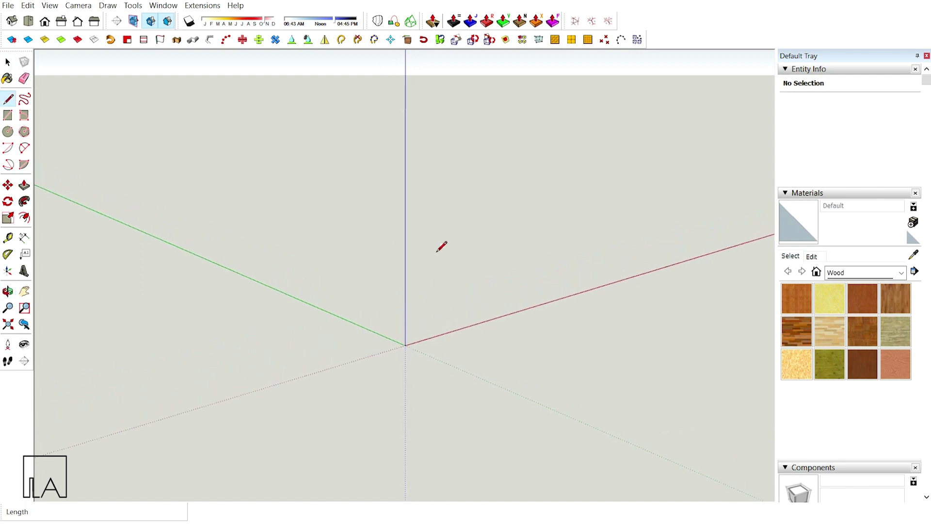
click(405, 345)
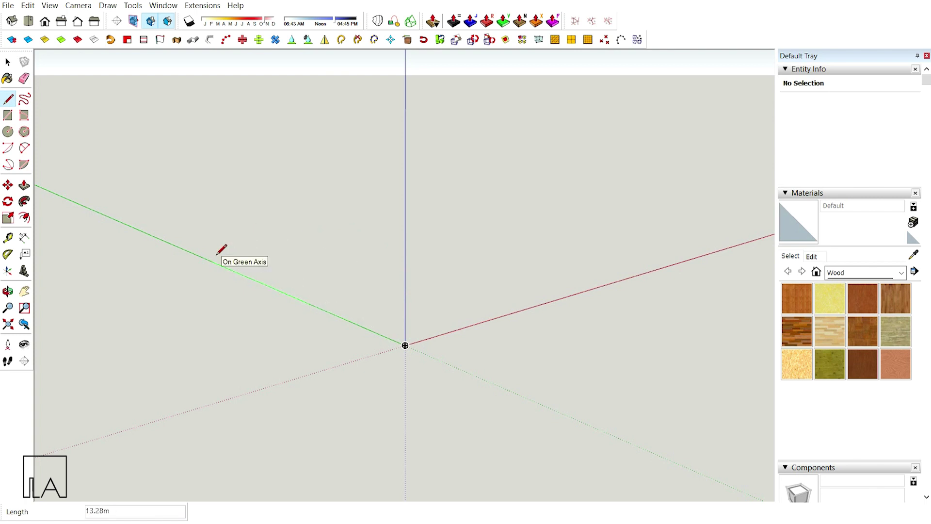
text(15)
key(Return)
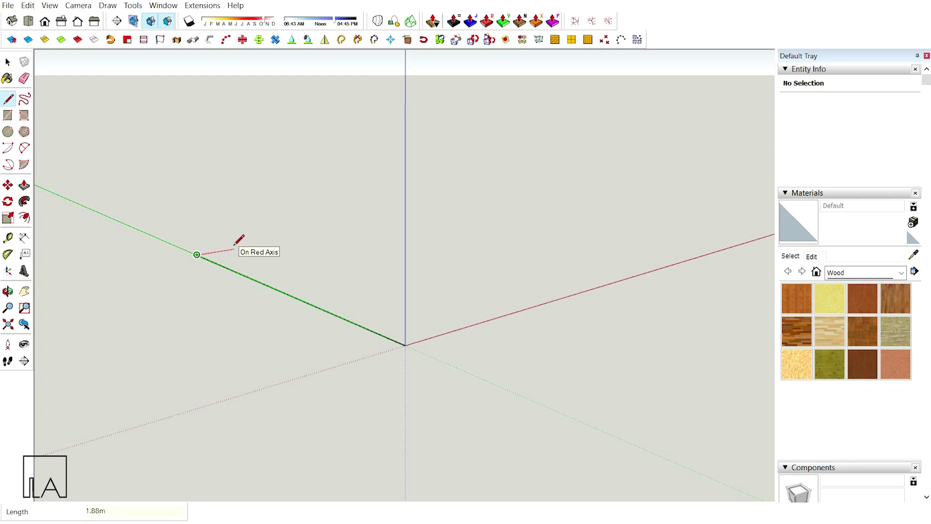
text(10)
key(Return)
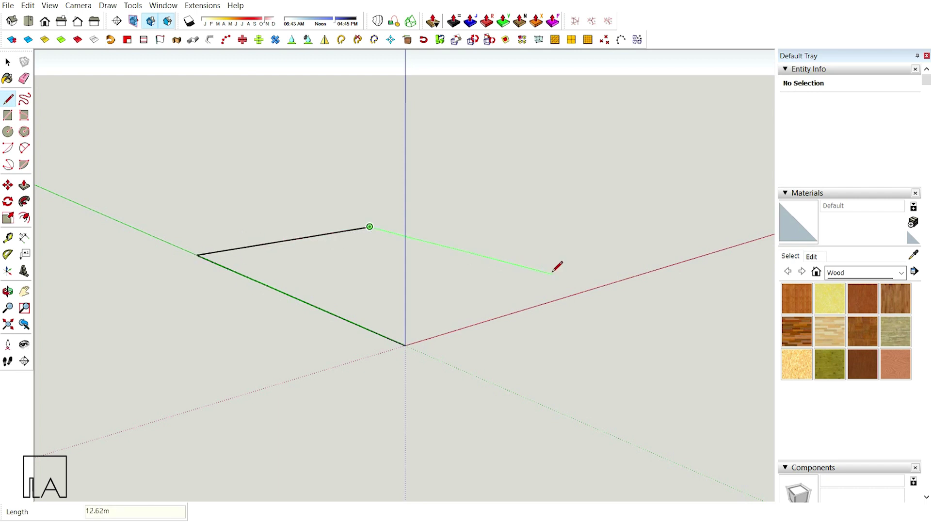
text(15)
key(Return)
click(405, 344)
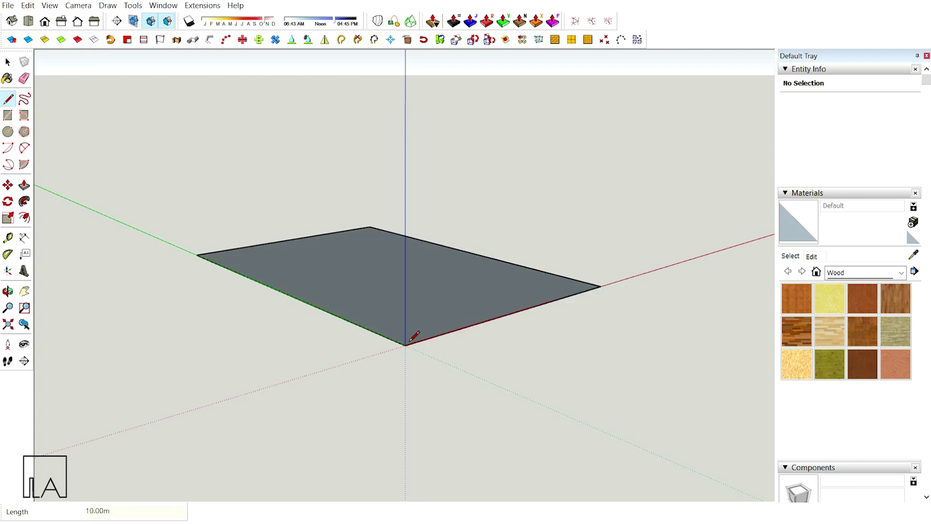
key(space)
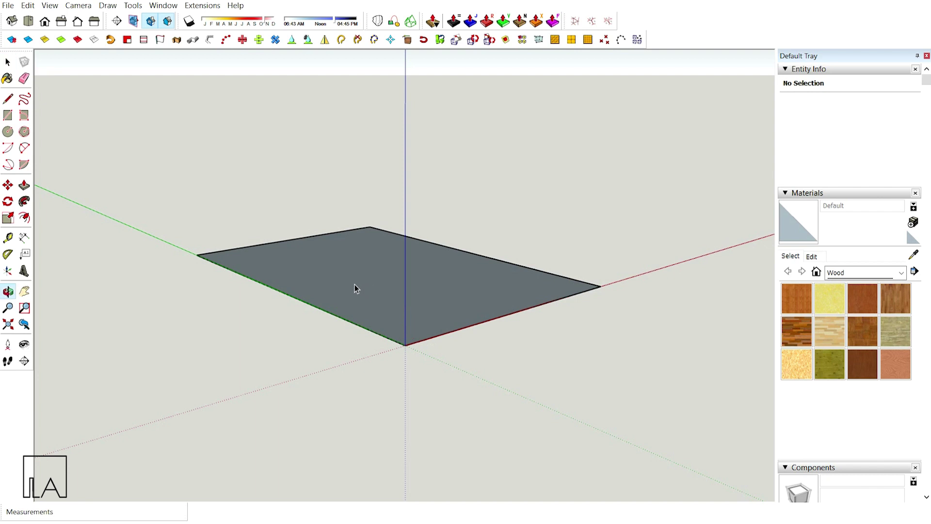
Draw a vertical arc with a 1.5 m bulge over the 15 m rectangle edge opposite the green axis, using its corners as endpoints
shift+middle_drag(354, 284, 433, 327)
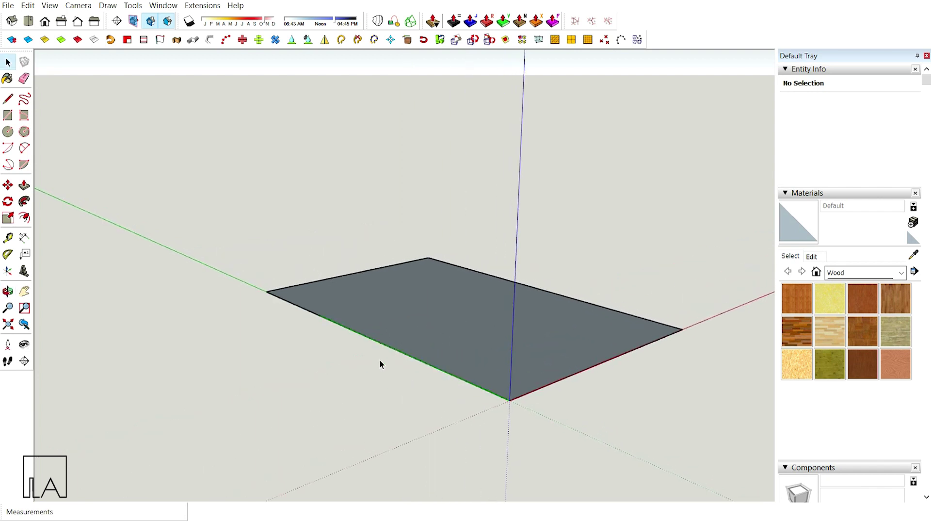
click(400, 350)
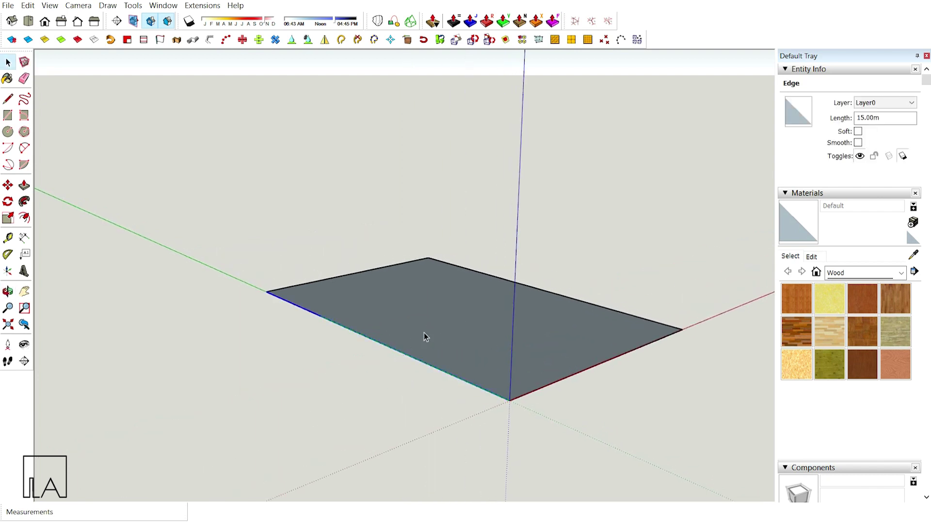
middle_drag(425, 336, 389, 357)
shift+middle_drag(523, 317, 489, 328)
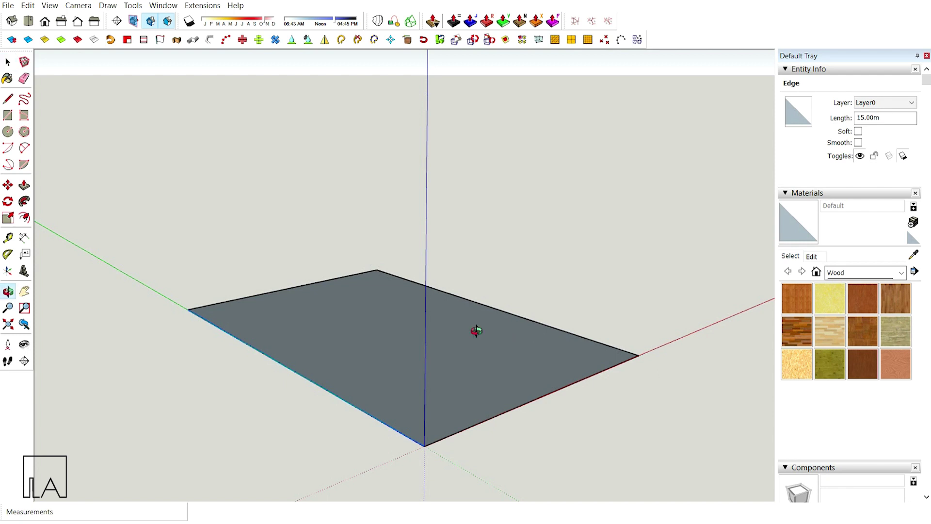
middle_drag(476, 330, 506, 332)
key(shift+p)
click(359, 269)
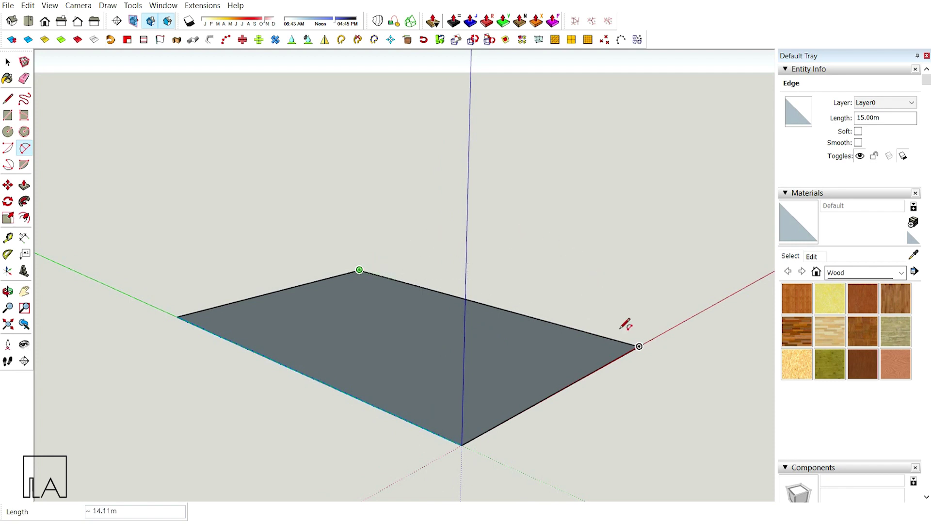
click(639, 347)
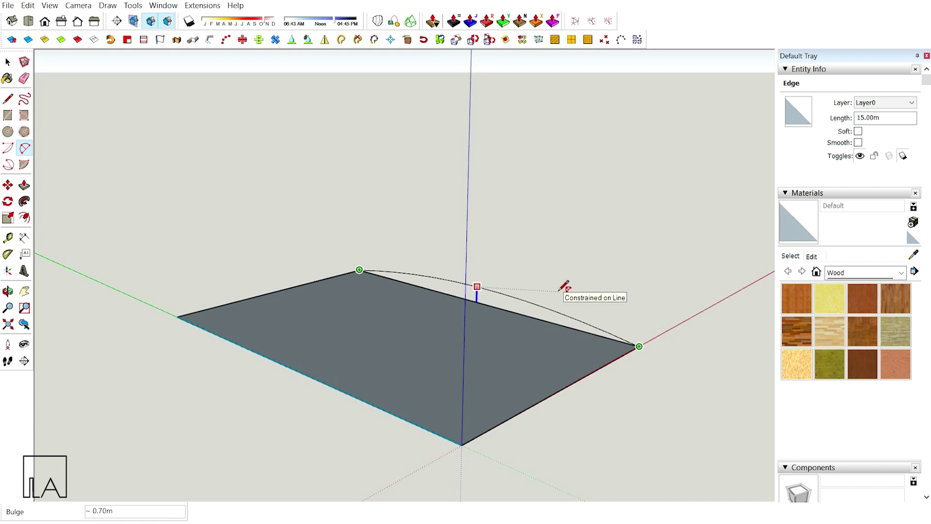
text(1.5)
key(Return)
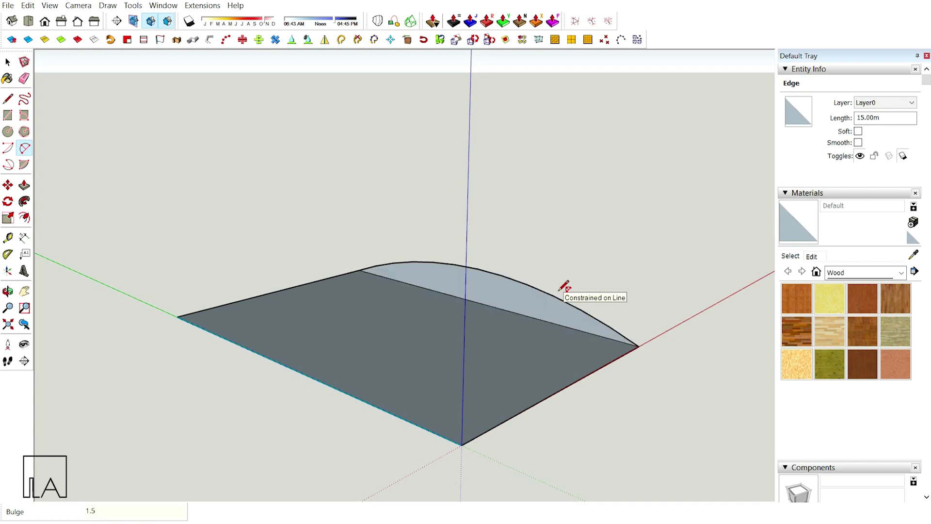
key(space)
Erase the two 10 m edges and the straight edge under the arc, keeping only the arc and the green-axis line
middle_drag(441, 268, 441, 305)
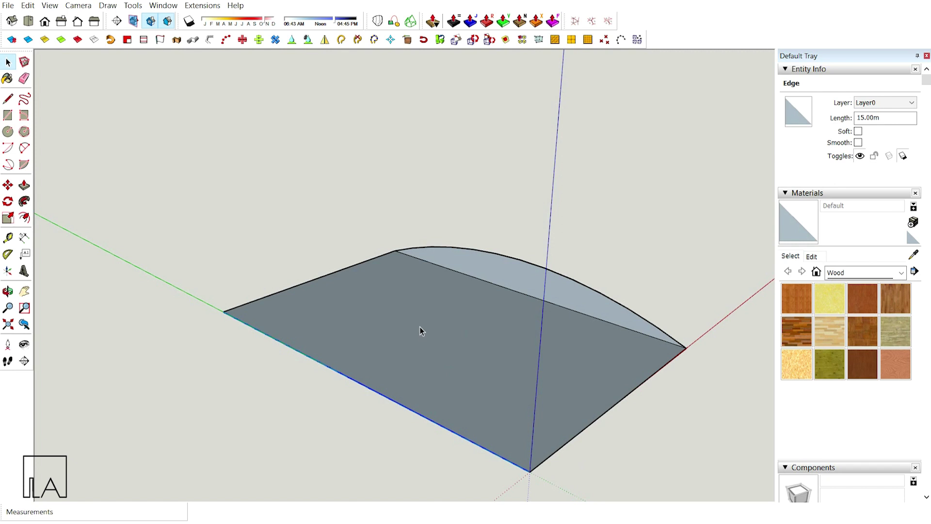
key(e)
click(331, 273)
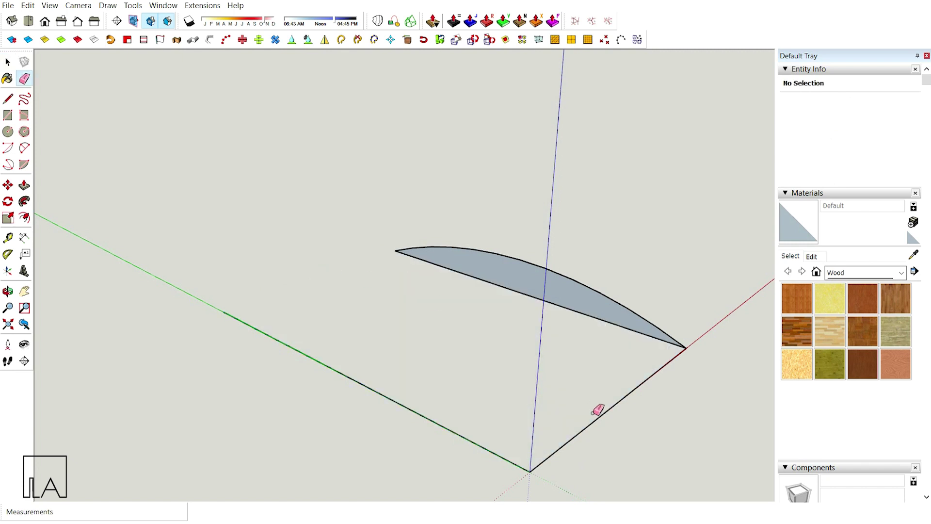
click(606, 413)
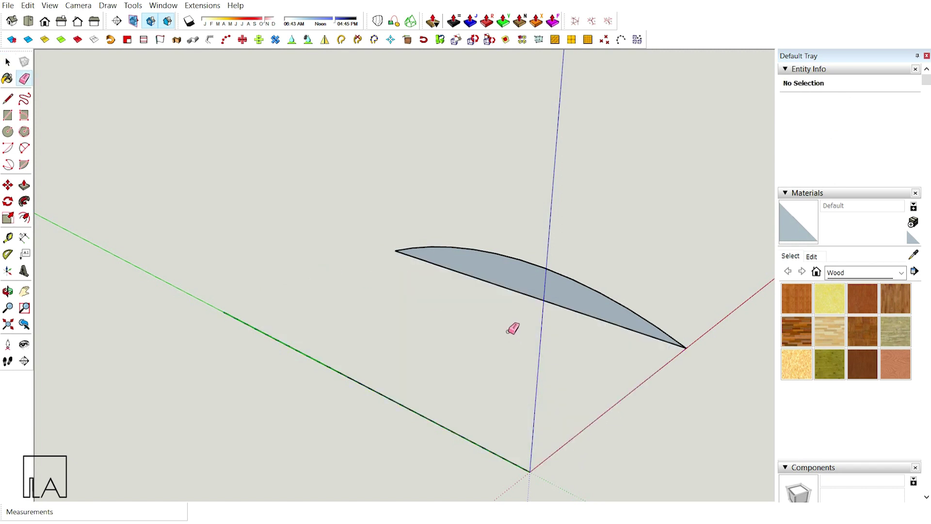
click(513, 290)
key(space)
Set the arc's segment count to 100 and deselect it
mouse_move(391, 406)
middle_down()
mouse_move(624, 415)
mouse_move(566, 401)
mouse_move(540, 414)
middle_up()
shift+middle_drag(481, 286, 438, 304)
drag(427, 281, 381, 213)
middle_drag(434, 268, 438, 269)
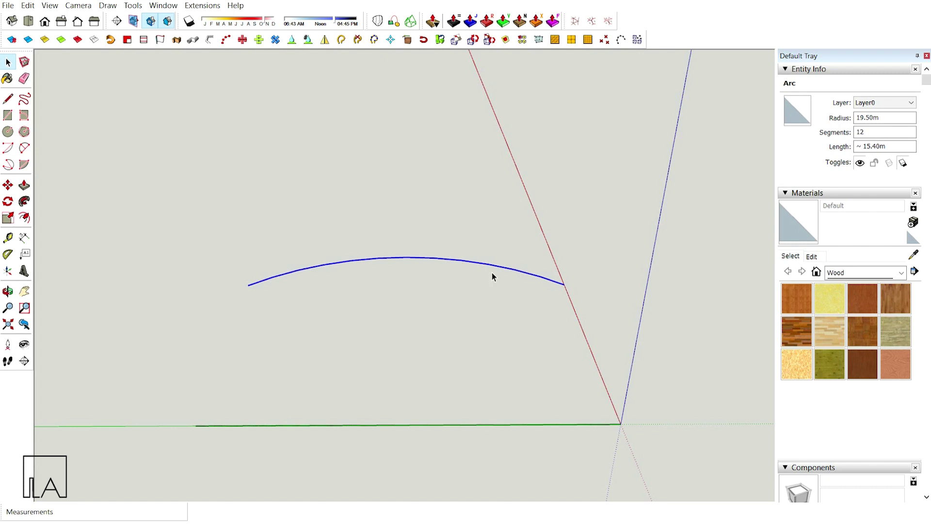
middle_drag(447, 287, 440, 282)
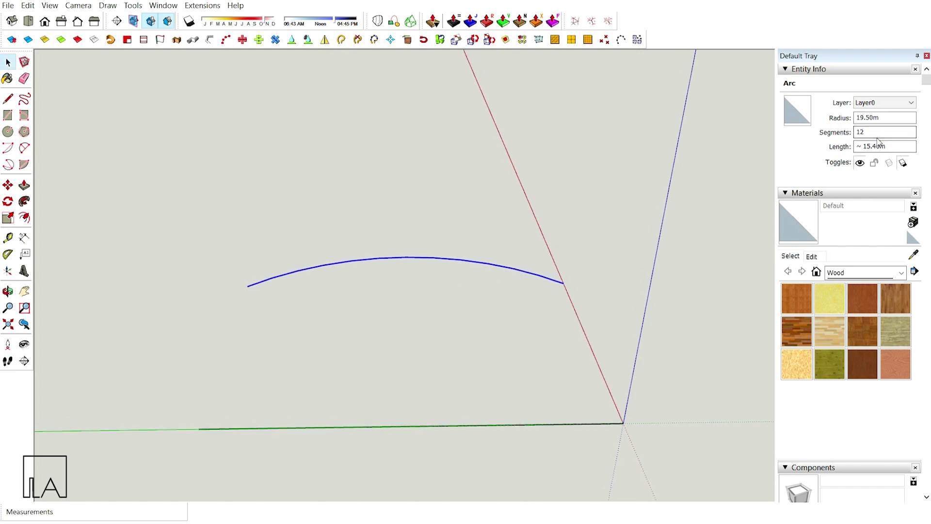
shift+middle_drag(552, 263, 416, 277)
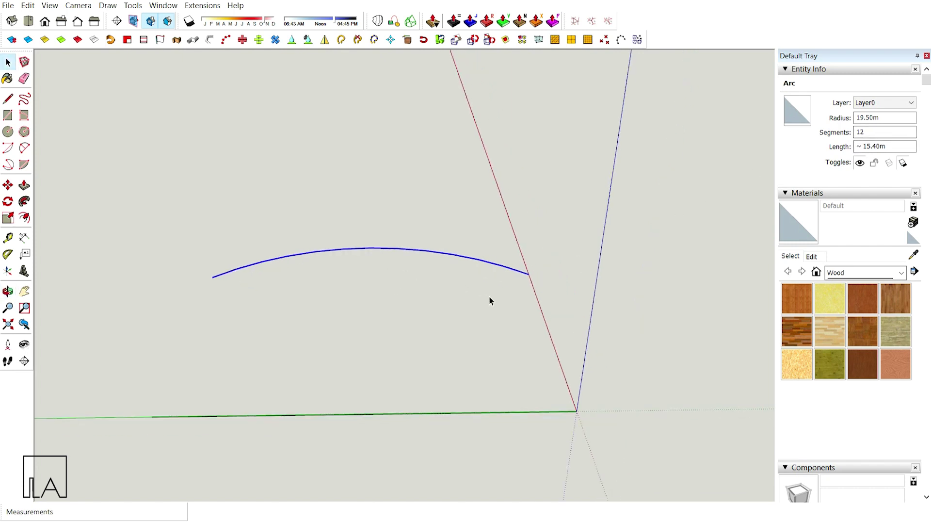
double_click(868, 132)
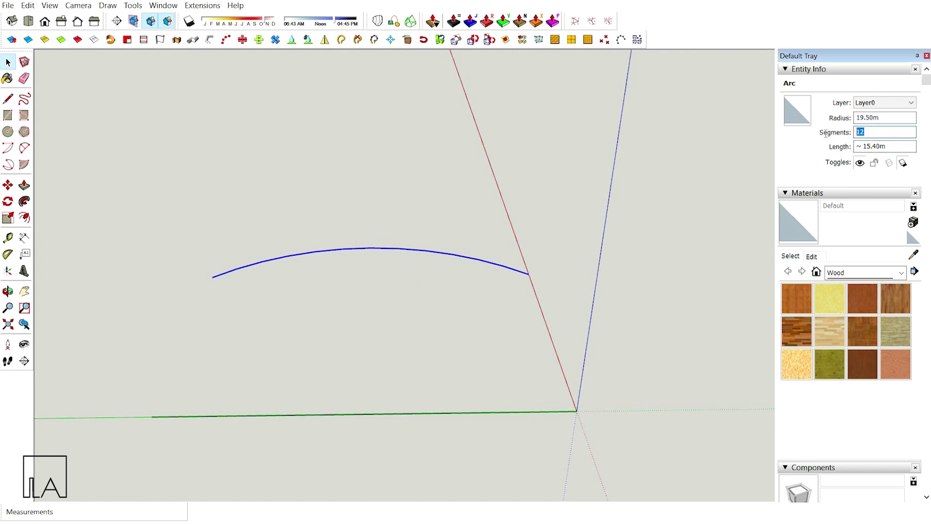
text(100)
key(Return)
click(449, 315)
Loft a surface between the straight line on the green axis and the arc, and accept the generated result
middle_drag(449, 316, 445, 328)
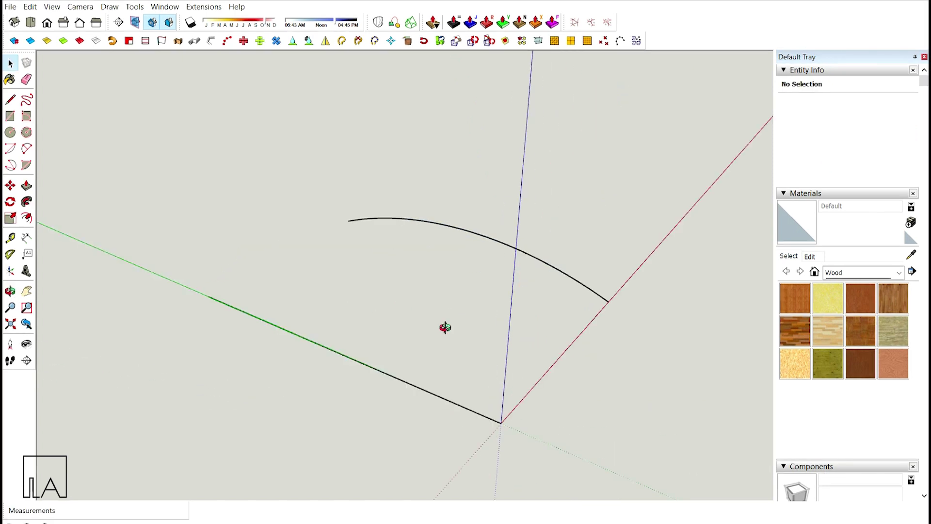
click(388, 377)
click(438, 230)
middle_drag(434, 275, 376, 255)
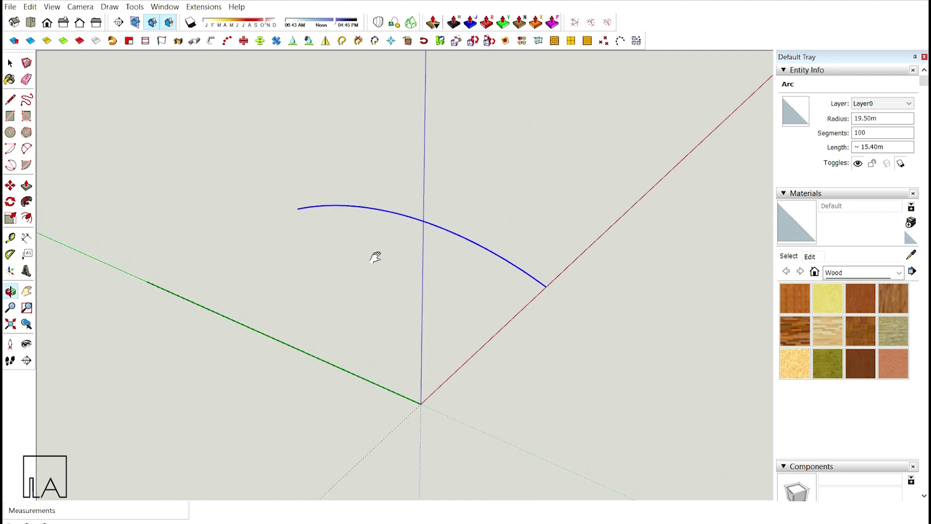
middle_drag(428, 235, 435, 264)
click(650, 460)
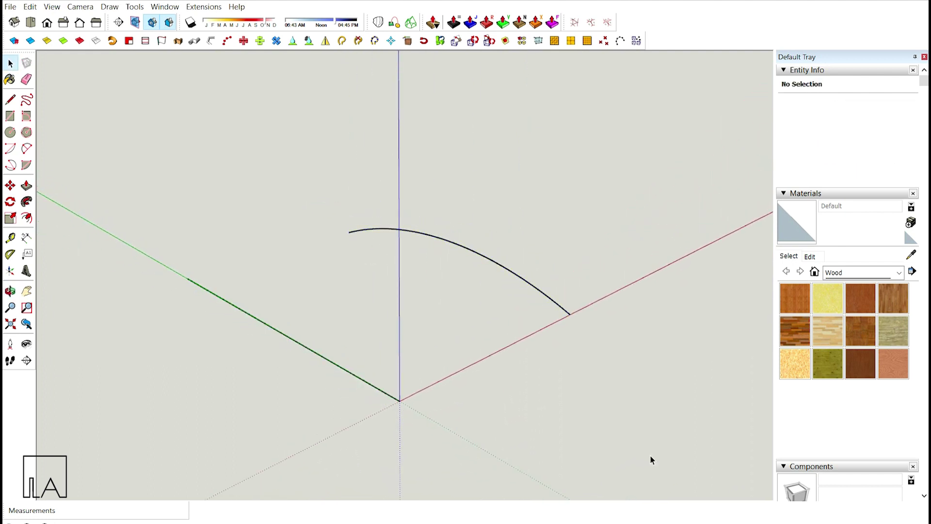
drag(196, 176, 160, 170)
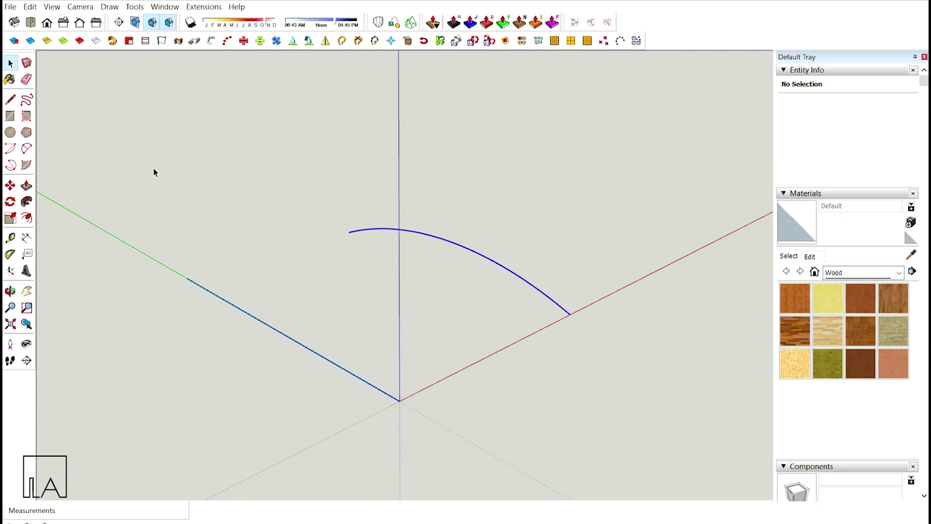
click(377, 22)
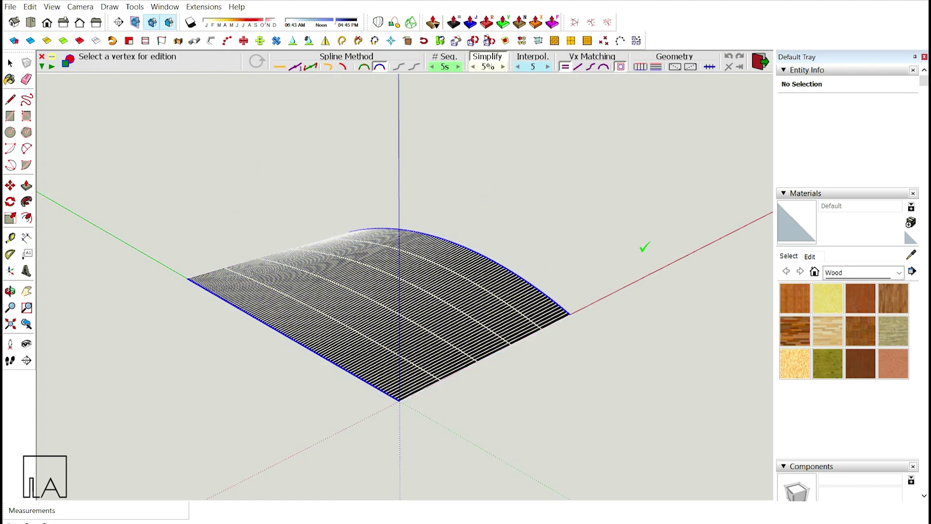
click(650, 227)
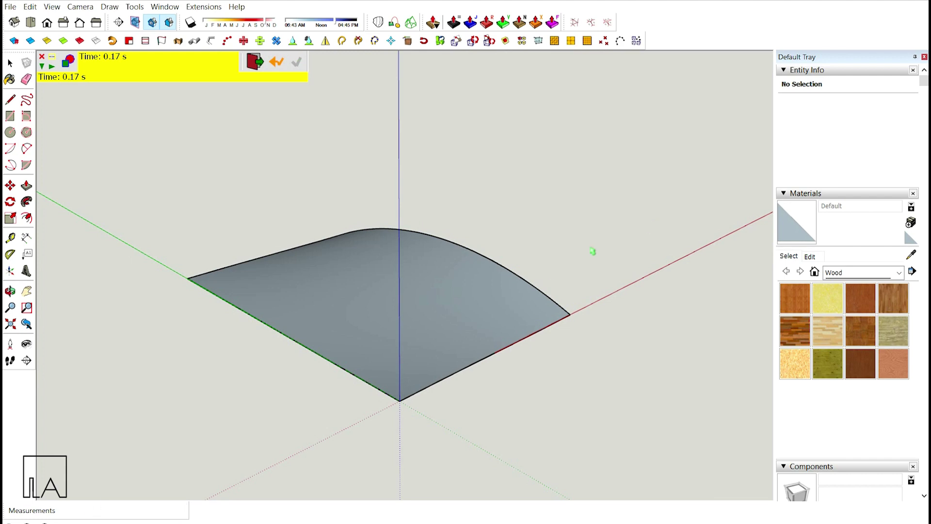
Open the lofted surface's group, reverse the surface's faces and close the group
scroll(450, 327, up, 2)
middle_drag(450, 328, 409, 324)
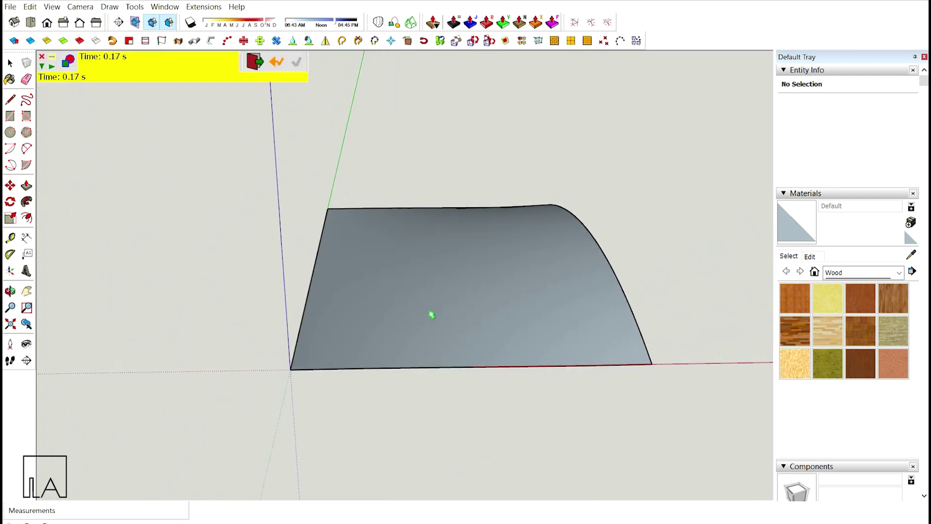
key(space)
click(429, 310)
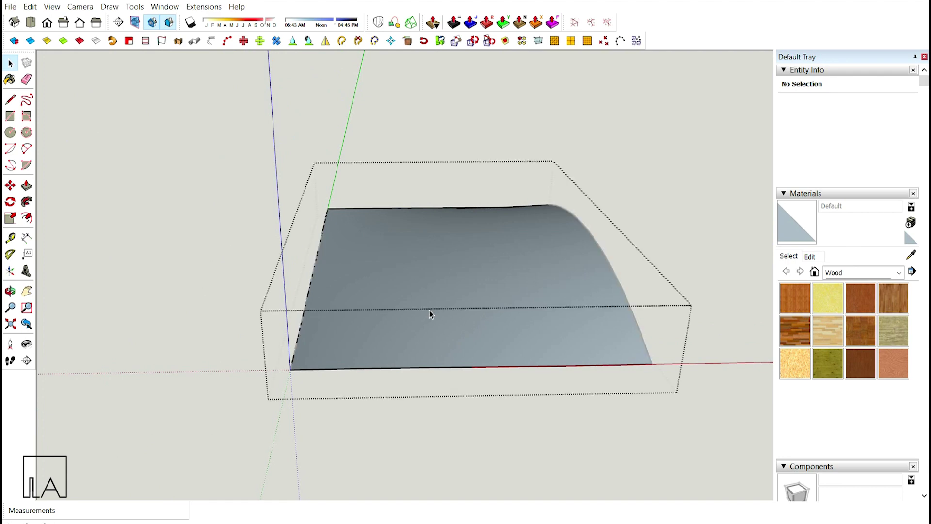
right_click(456, 263)
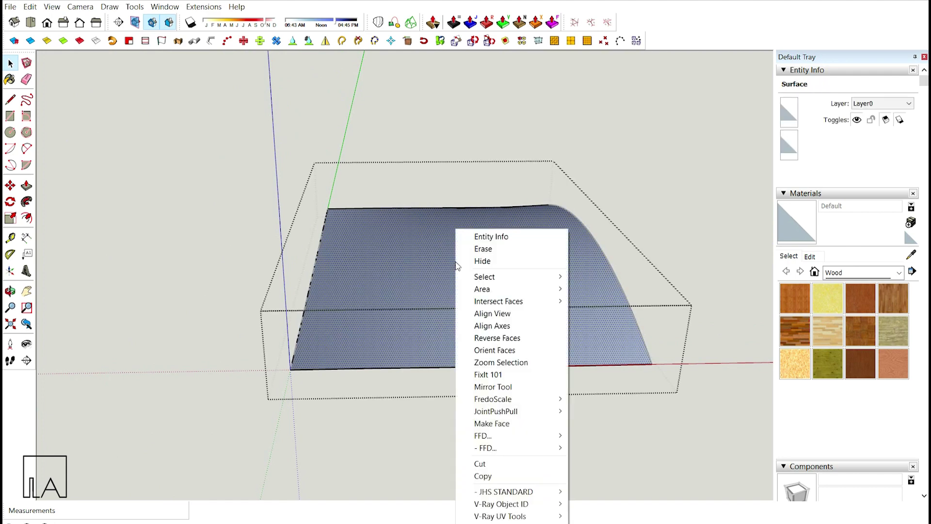
click(497, 338)
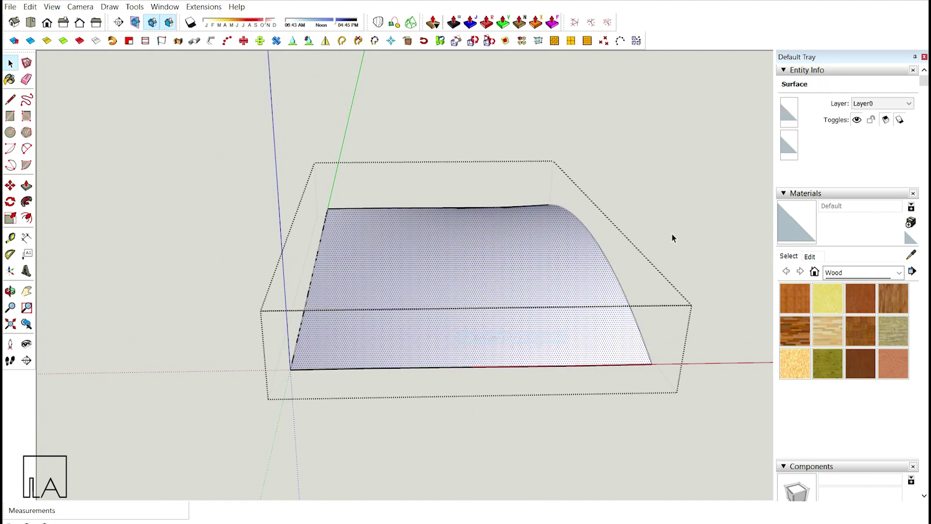
click(682, 234)
Examine the lofted surface's curvature from the front and from an oblique angle
middle_drag(590, 275, 516, 489)
key(F3)
key(space)
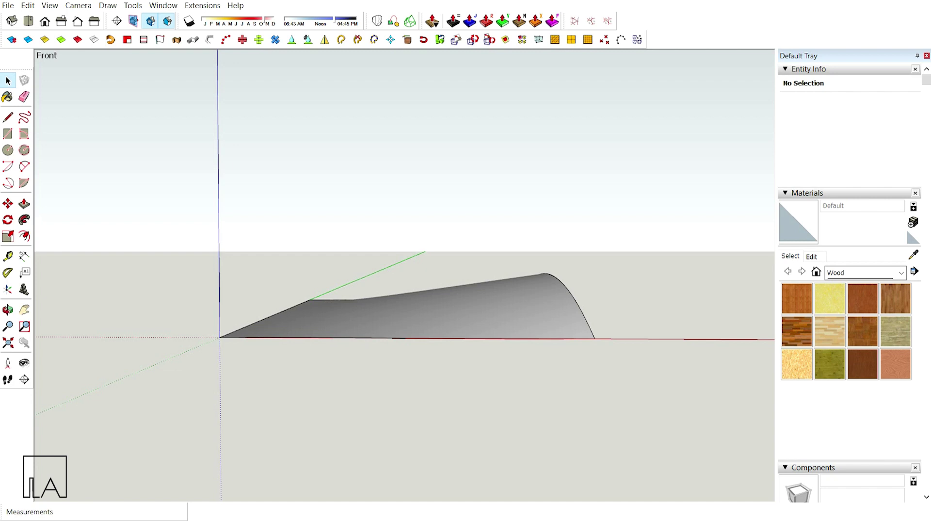
key(o)
drag(391, 301, 478, 318)
key(space)
middle_drag(482, 353, 481, 314)
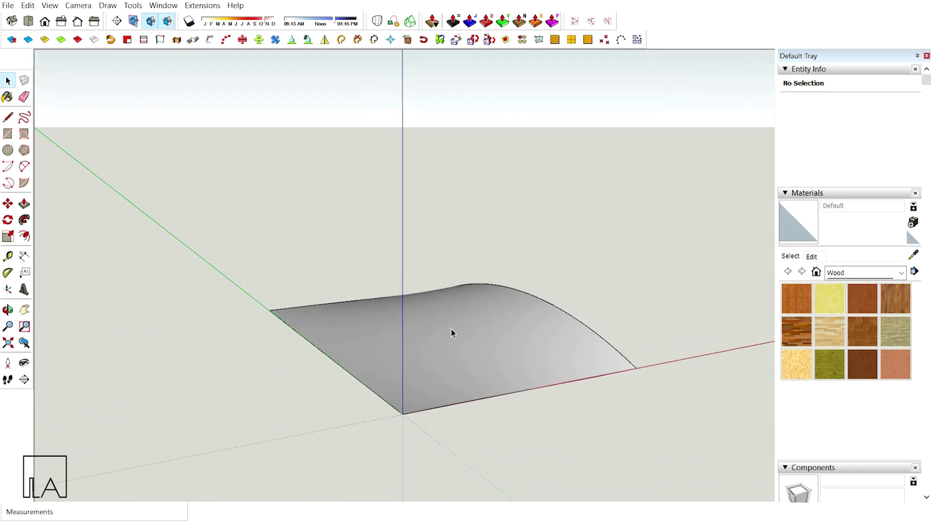
Draw a vertical line up the blue axis from the origin, and from its end a 10 m line parallel to the red axis
key(l)
click(403, 413)
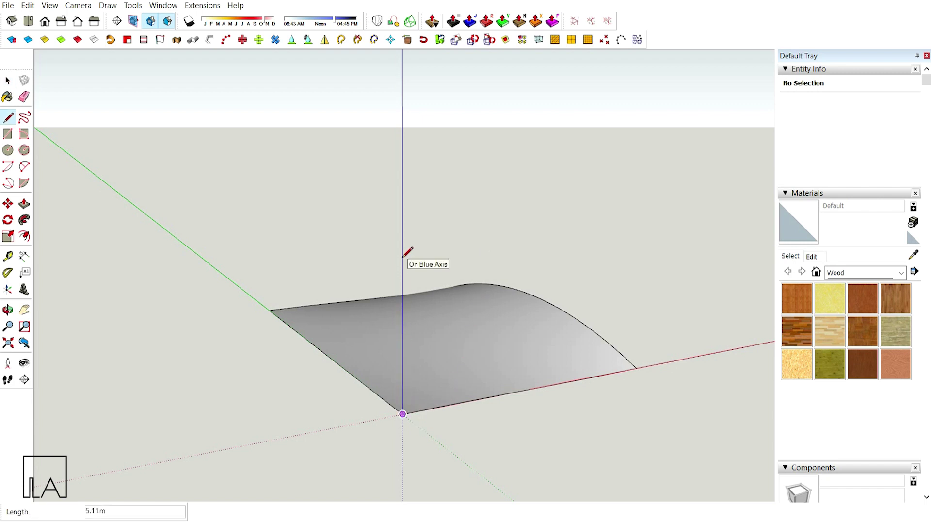
middle_drag(406, 253, 439, 323)
scroll(440, 323, down, 2)
click(435, 330)
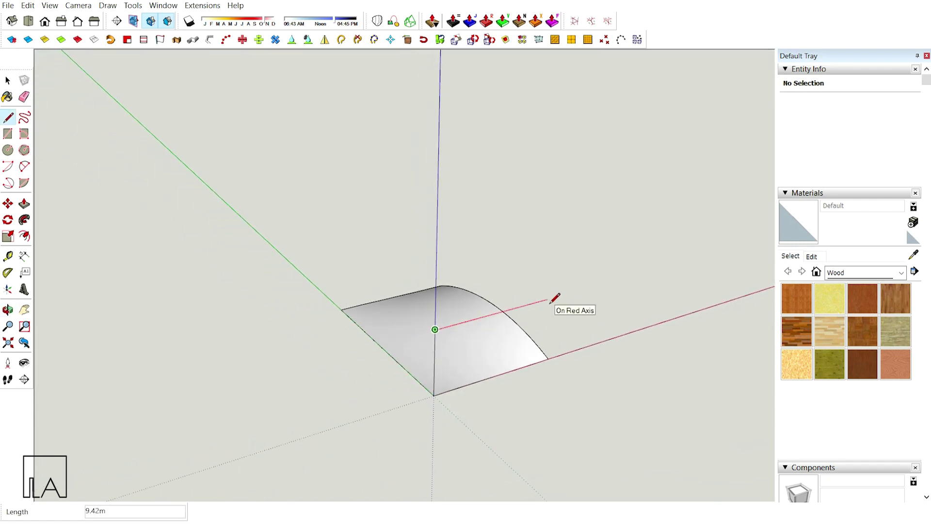
text(10)
key(Return)
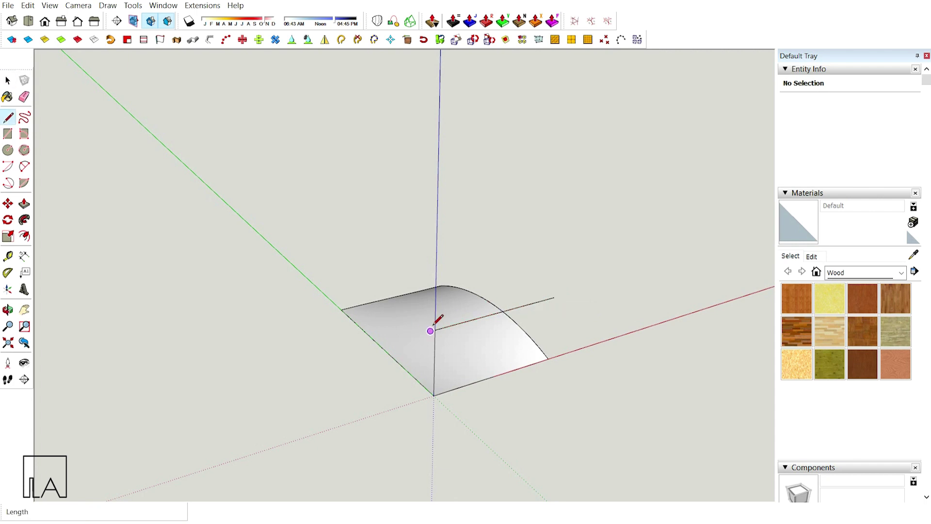
Complete the rectangle above the surface with a 15 m edge along the green direction, a 10 m edge along red, and a closing edge
click(435, 329)
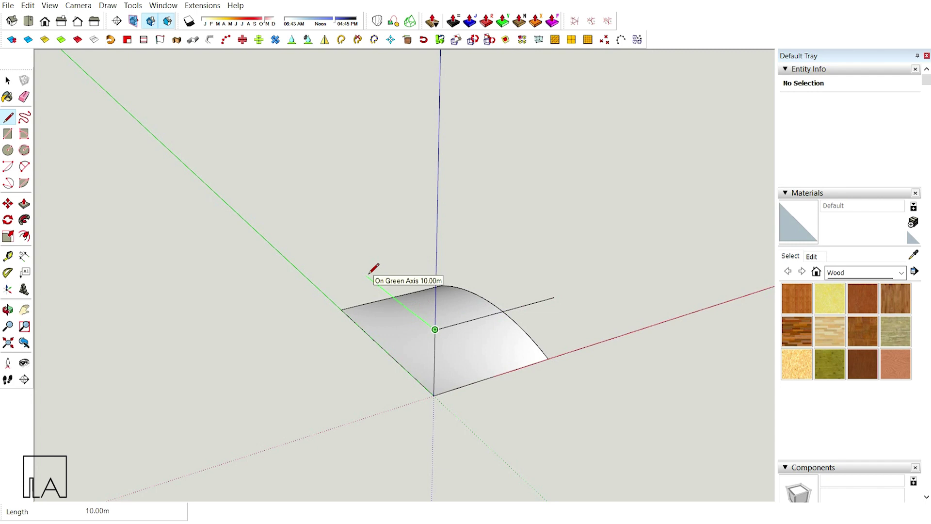
text(10)
key(Return)
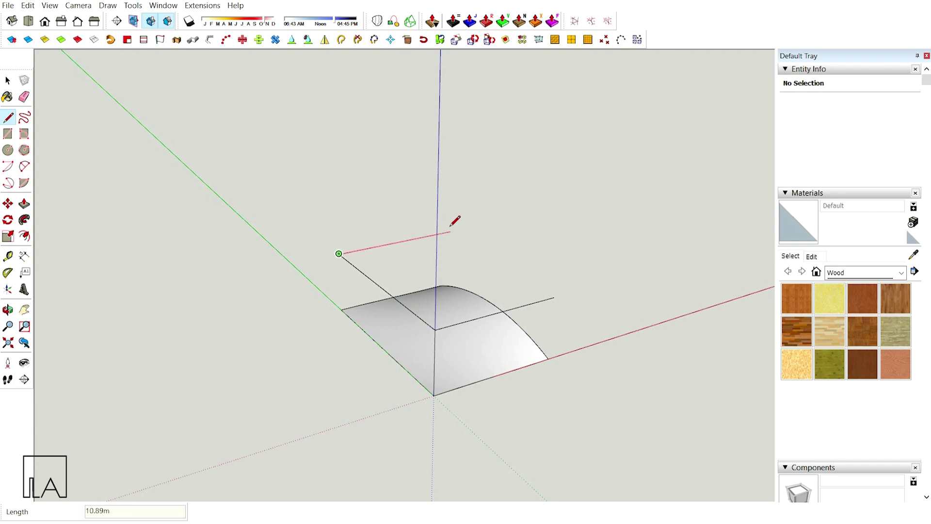
text(15)
key(Return)
click(554, 297)
key(space)
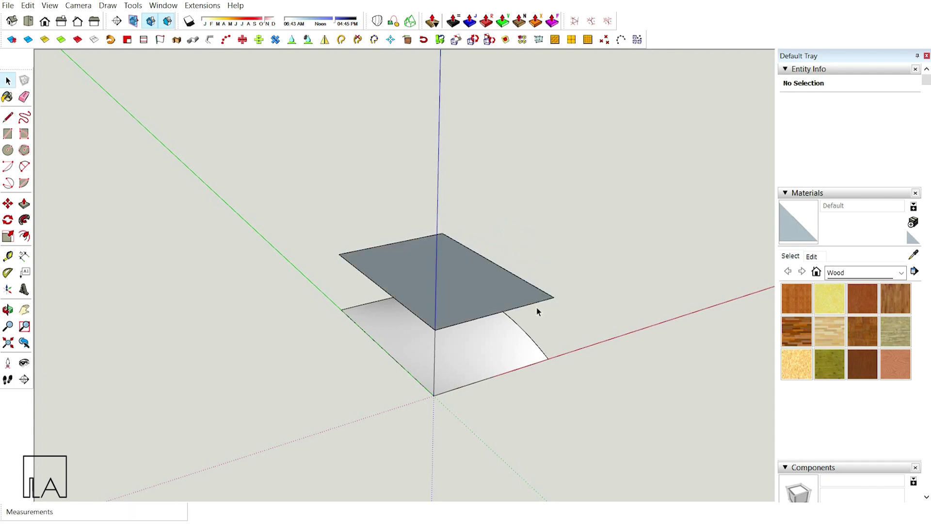
Reverse the rectangle's face, and group the face with its edges
middle_drag(530, 316, 378, 315)
click(430, 285)
right_click(430, 285)
click(478, 323)
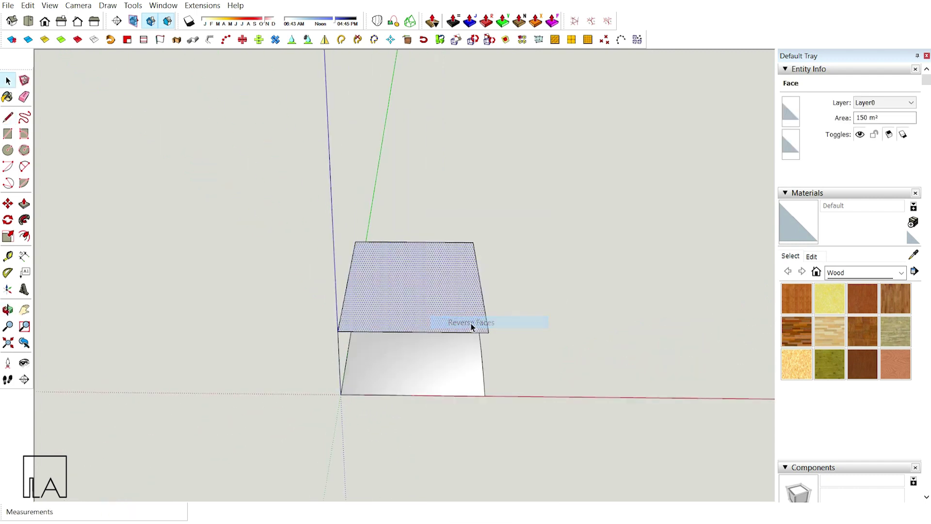
double_click(419, 272)
right_click(420, 273)
click(461, 301)
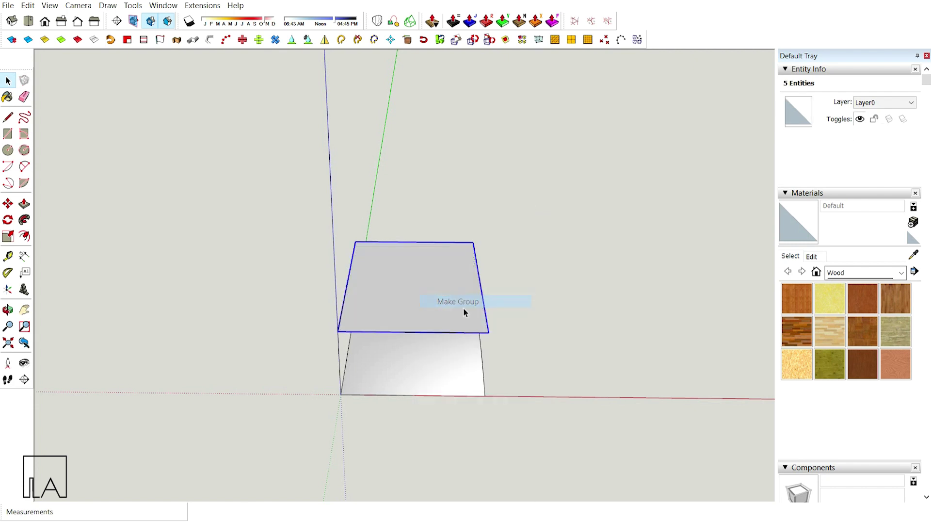
Copy the rectangle group along the red axis, well clear of the original, and deselect it
middle_drag(468, 333, 426, 304)
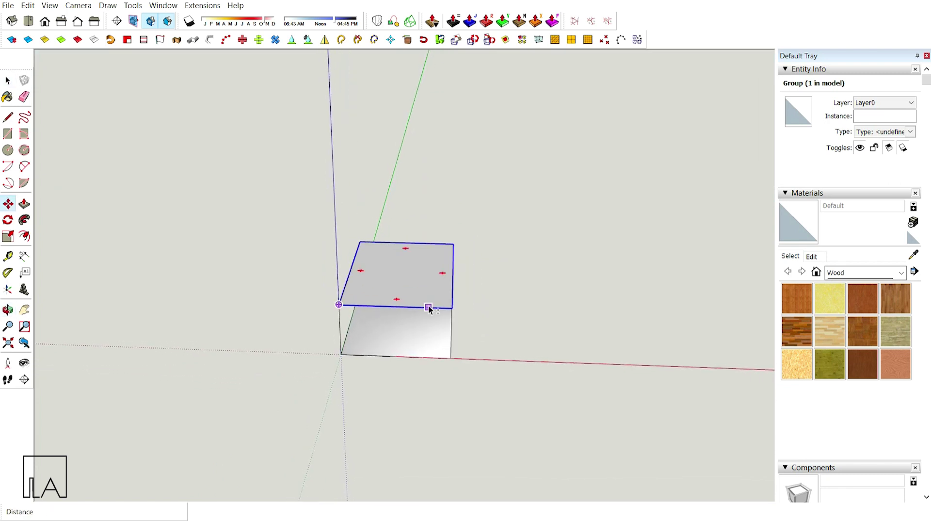
shift+middle_drag(343, 386, 393, 394)
key(m)
click(442, 384)
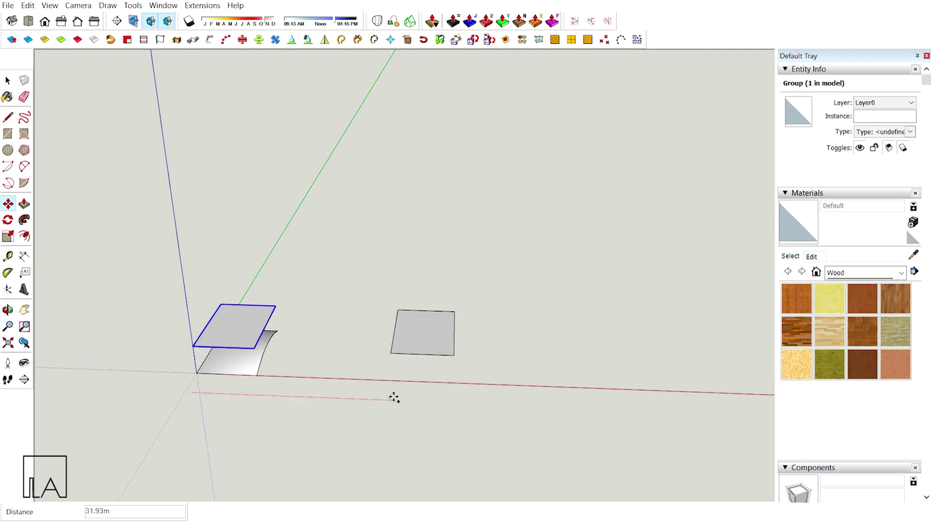
click(540, 401)
key(space)
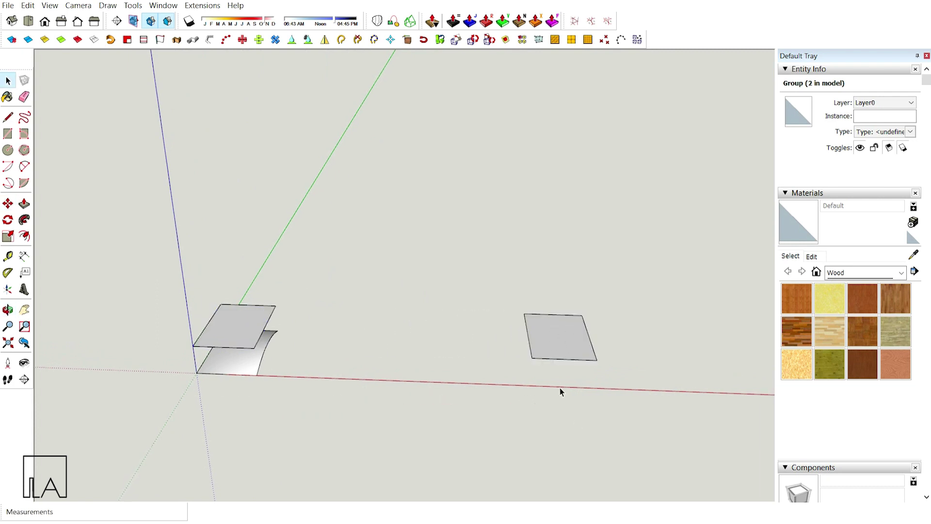
click(559, 388)
Place C-Points at the copied rectangle's four corners and at eight scattered spots across its face
scroll(565, 351, up, 3)
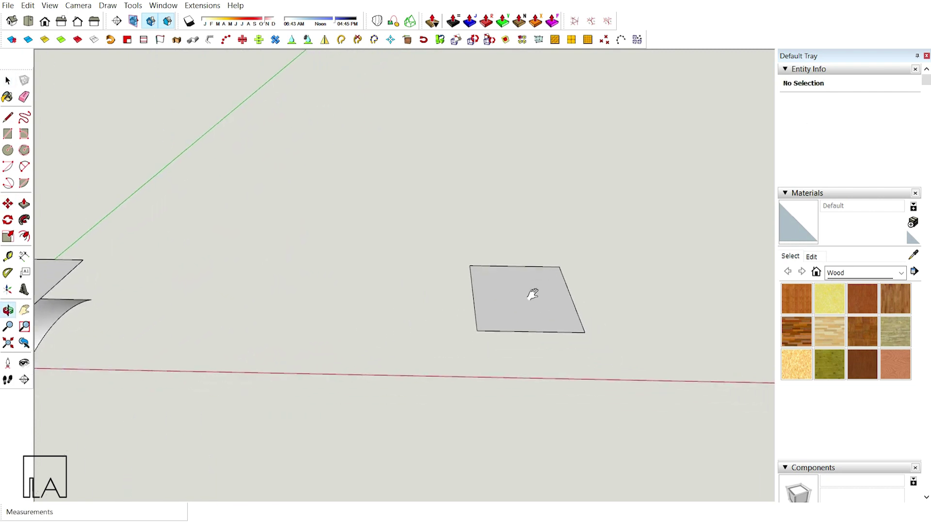
middle_drag(532, 291, 440, 359)
scroll(449, 359, up, 4)
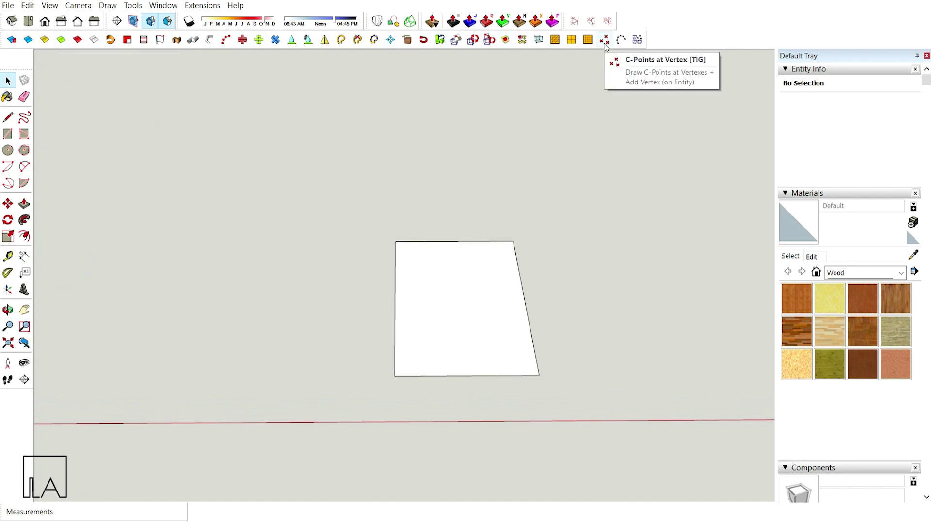
click(605, 45)
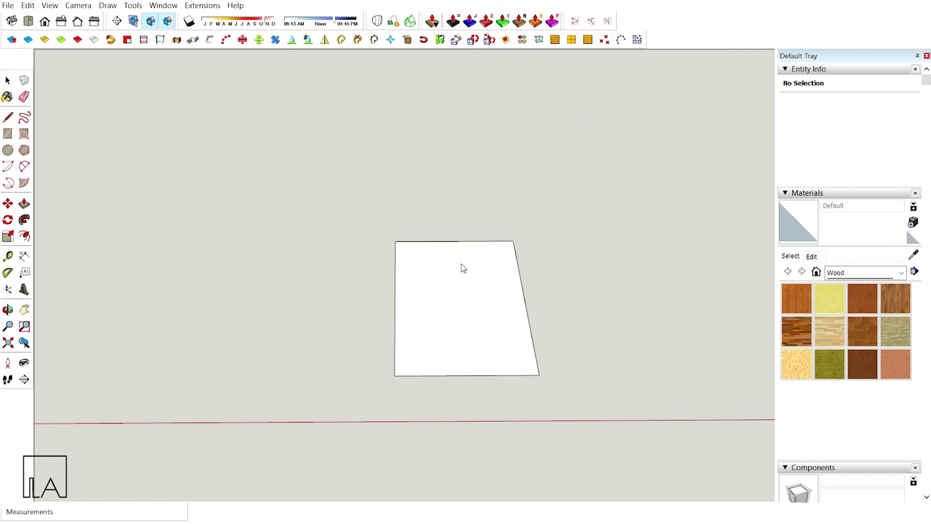
click(395, 242)
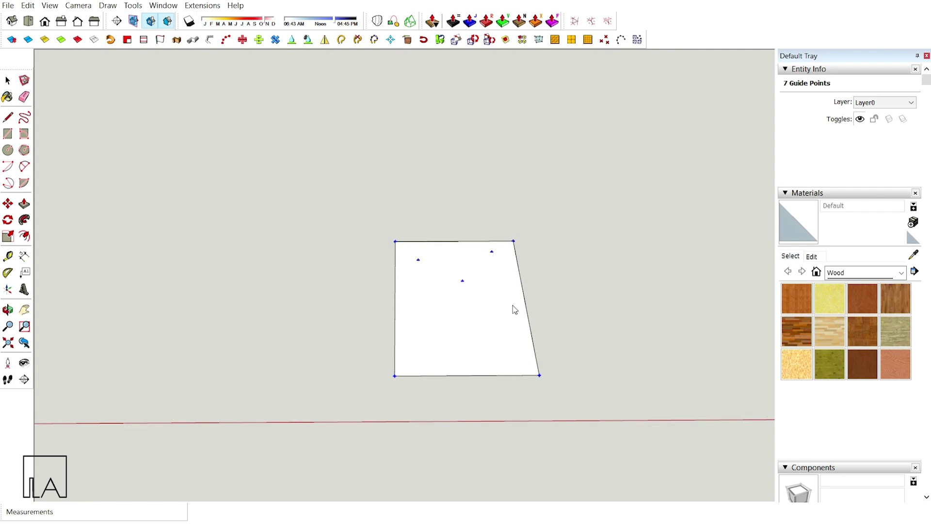
click(393, 299)
click(406, 344)
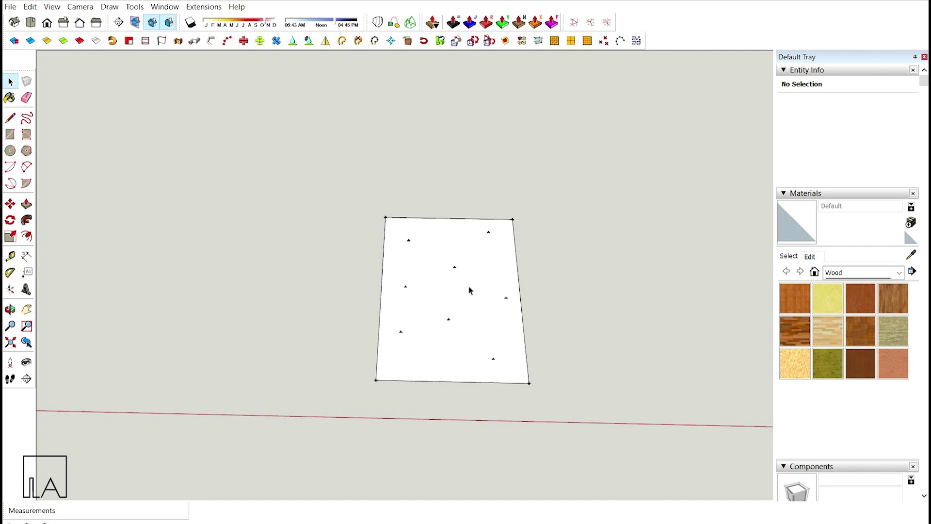
Move the copied rectangle group about 17 m along the red axis, away from the guide points
click(469, 289)
key(m)
click(423, 399)
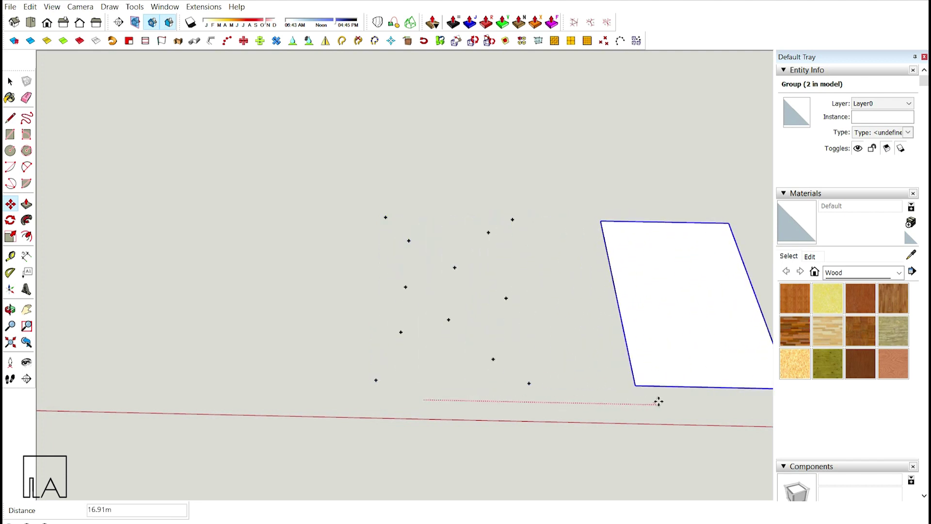
click(660, 400)
key(space)
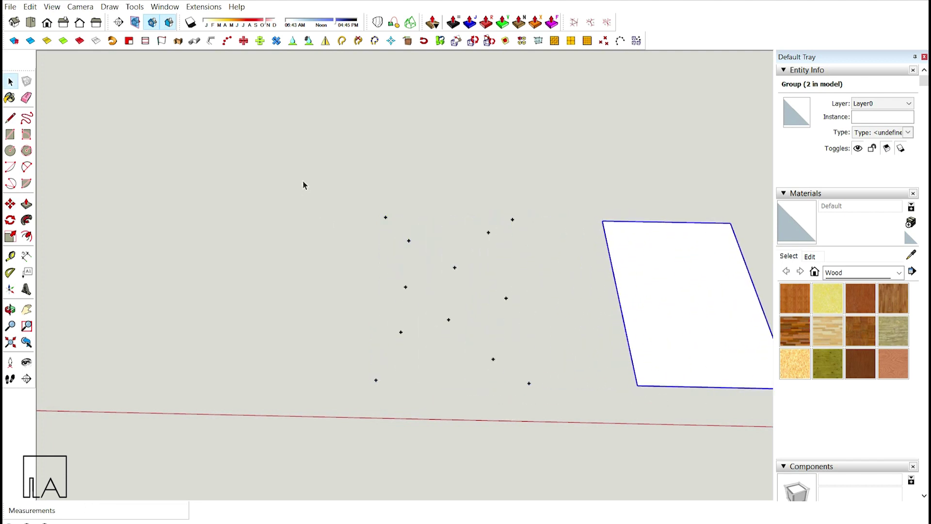
Select the 12 guide points and generate a Voronoi pattern from them
drag(303, 185, 556, 418)
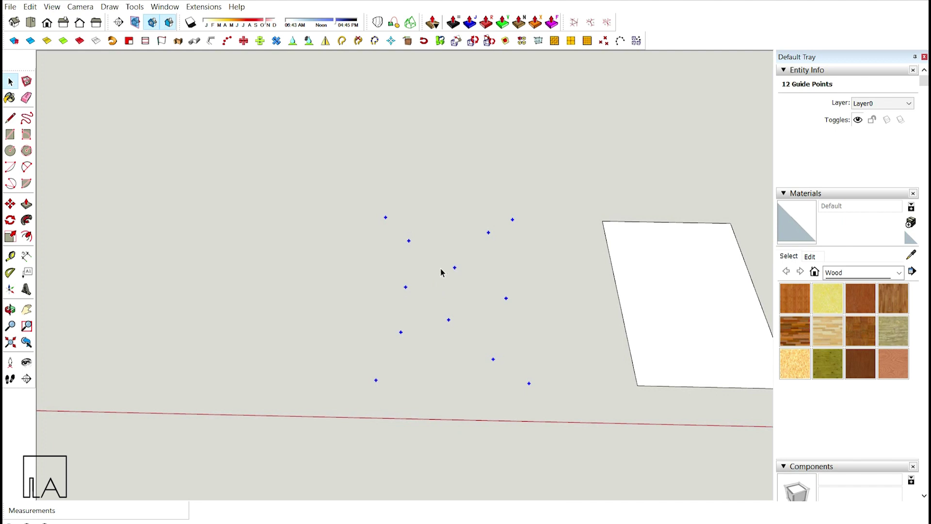
drag(318, 172, 551, 419)
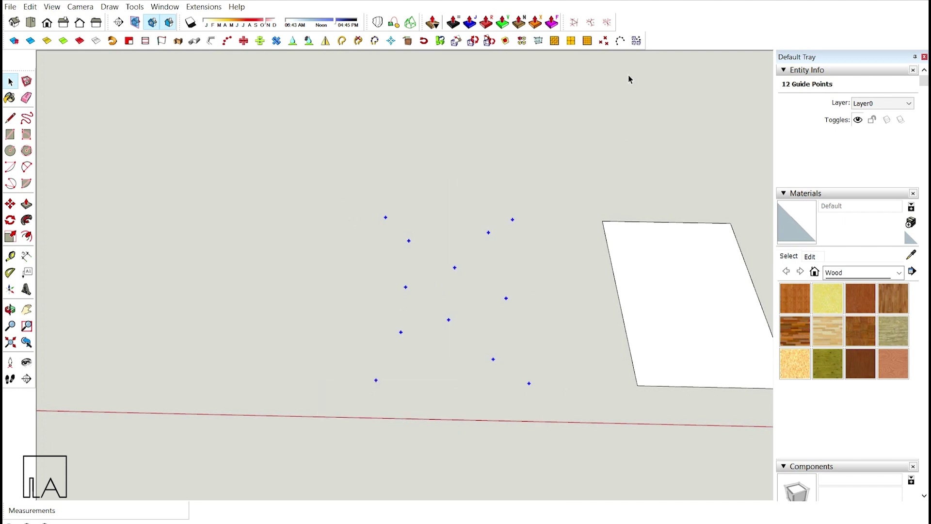
click(587, 27)
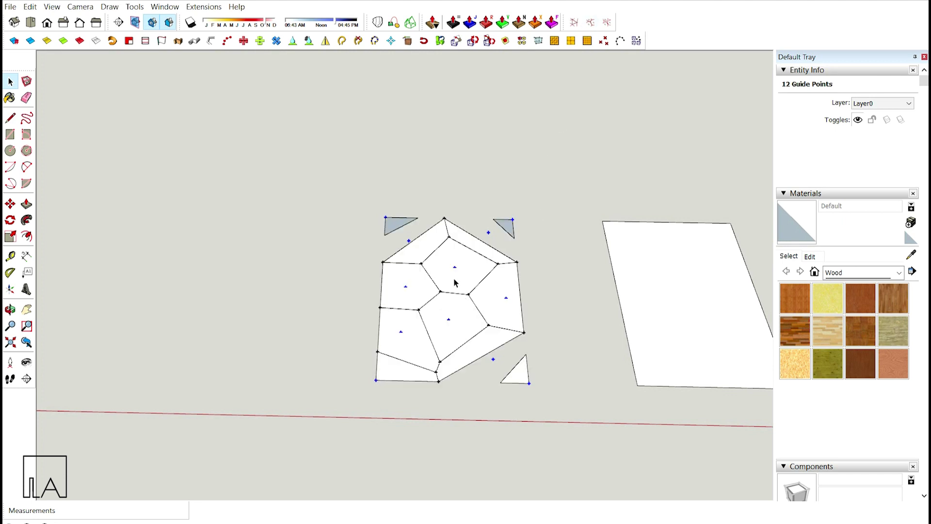
Explode the Voronoi cells and move the resulting faces and edges about 20 m along the red axis, away from the guide points
middle_drag(454, 283, 458, 353)
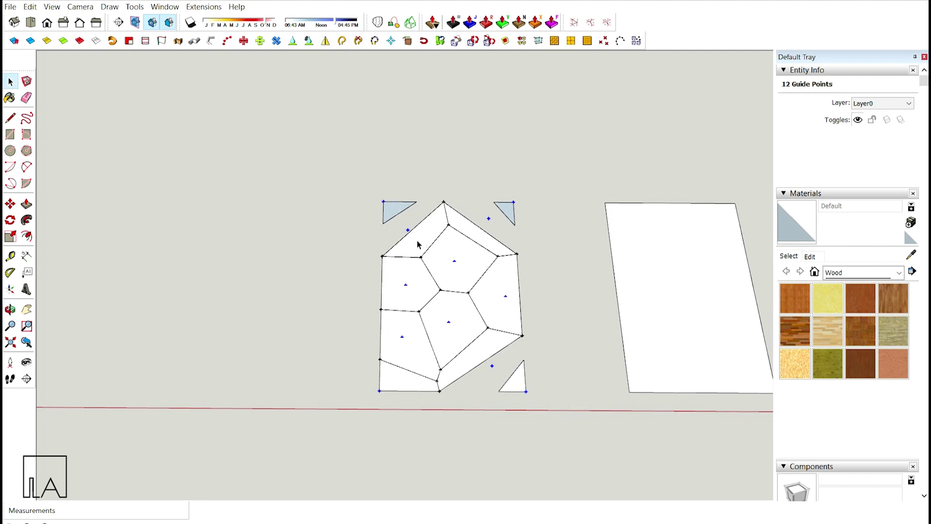
drag(327, 144, 545, 416)
right_click(459, 281)
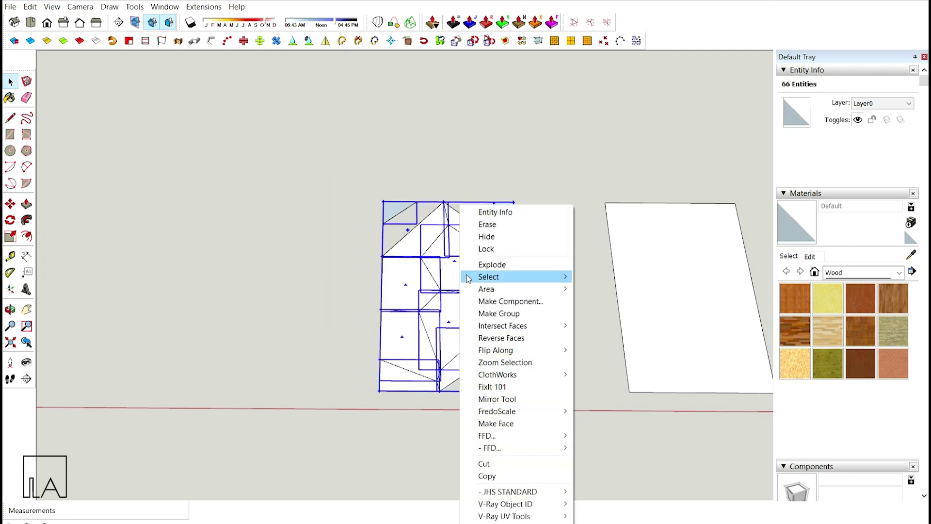
click(485, 265)
key(m)
click(528, 433)
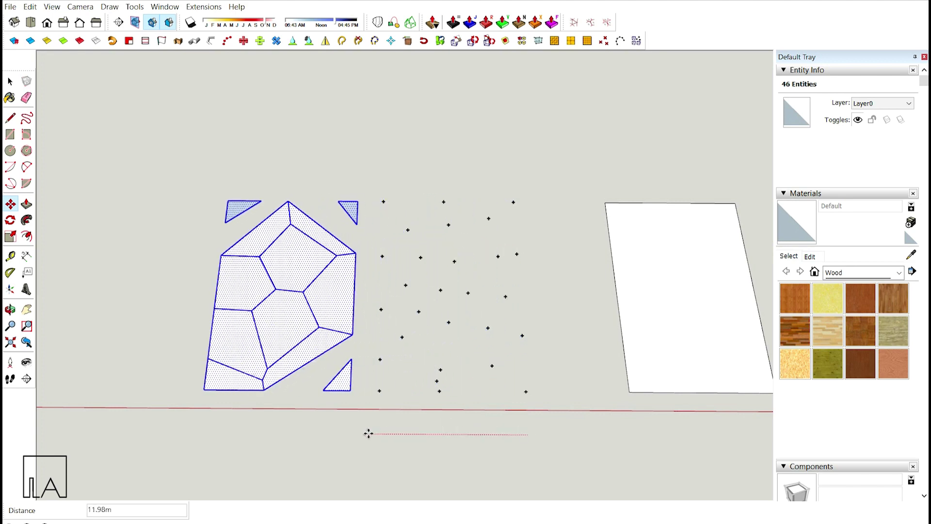
click(262, 436)
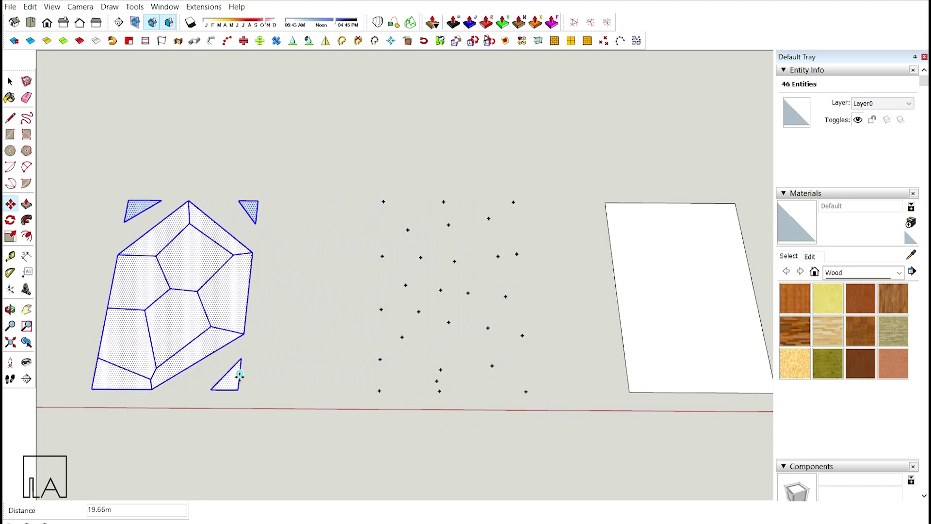
Draw the 10 m by 15 m rectangular outline around the Voronoi pattern through its four outer corners
shift+middle_drag(255, 365, 444, 356)
key(space)
key(l)
click(284, 380)
click(430, 381)
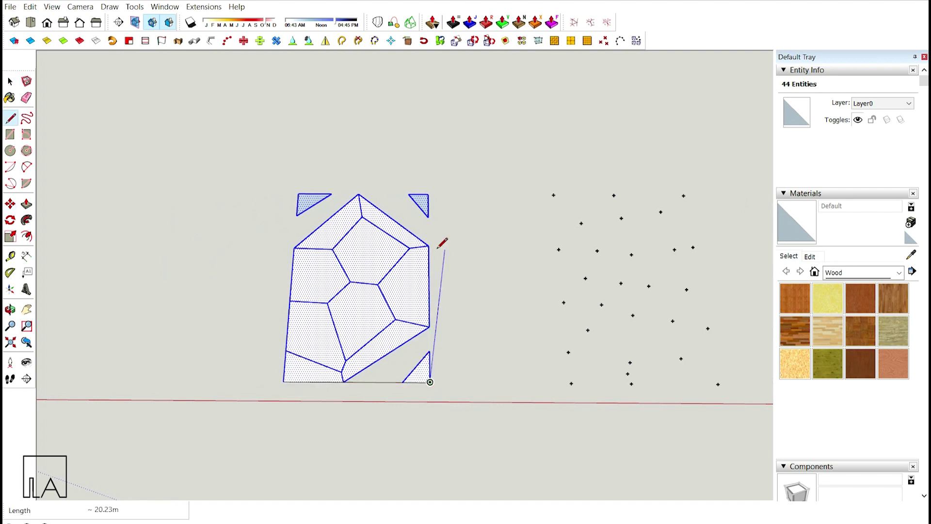
click(427, 194)
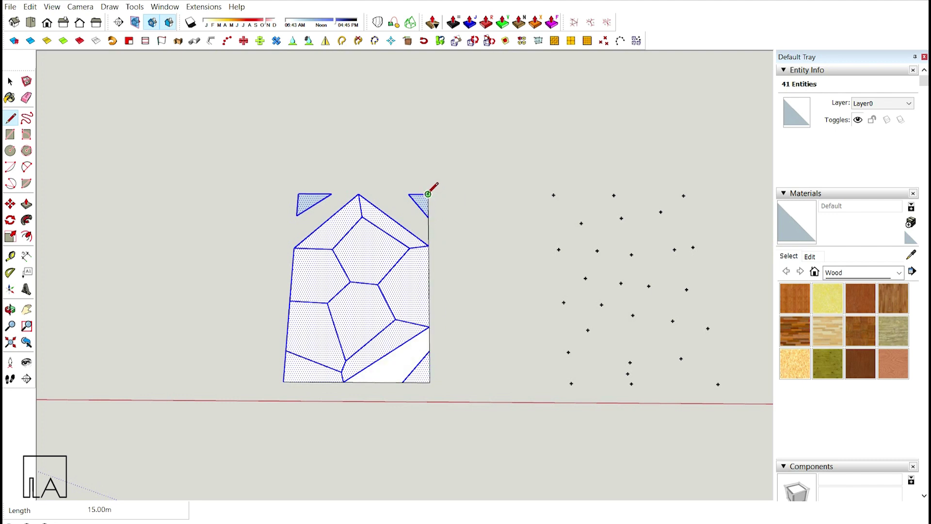
click(298, 193)
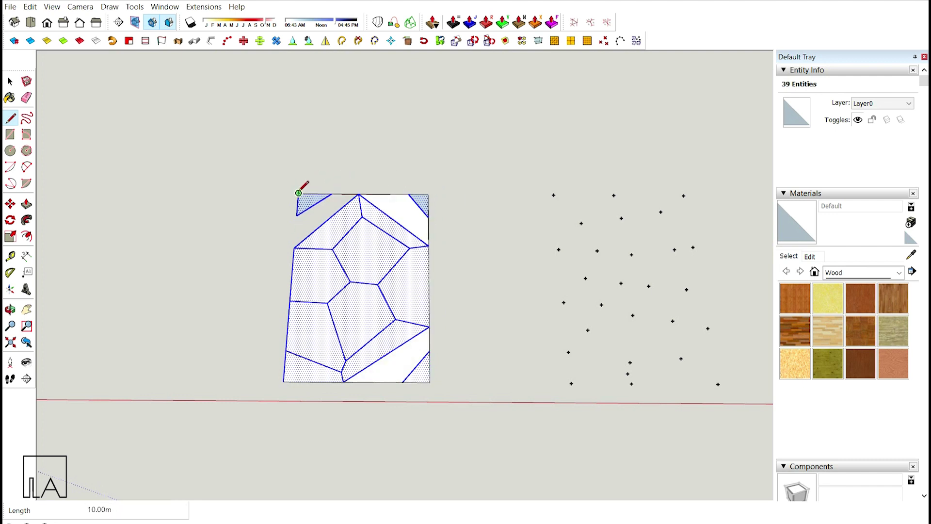
click(284, 381)
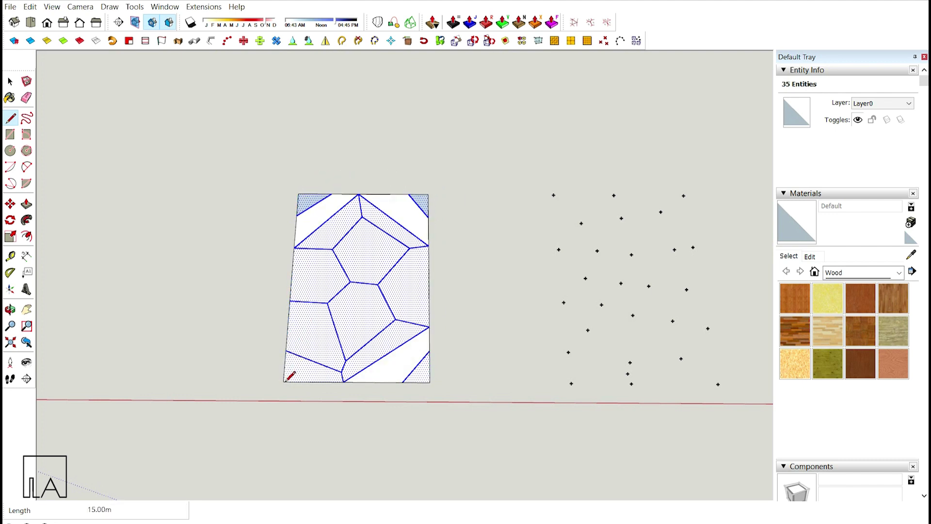
key(space)
Erase the pairs of diagonal edges that cut across three corners of the Voronoi pattern
scroll(368, 370, up, 3)
key(e)
click(395, 353)
click(442, 357)
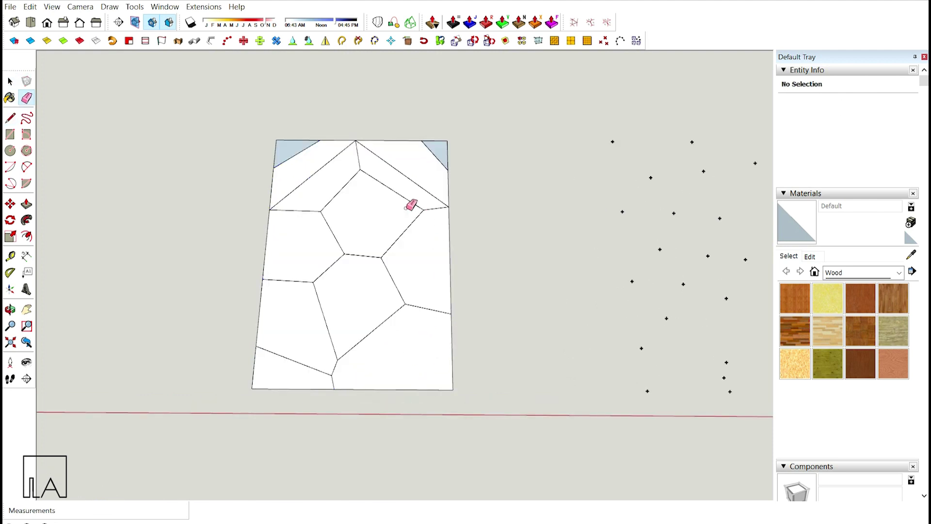
click(410, 183)
click(433, 154)
click(325, 164)
click(299, 153)
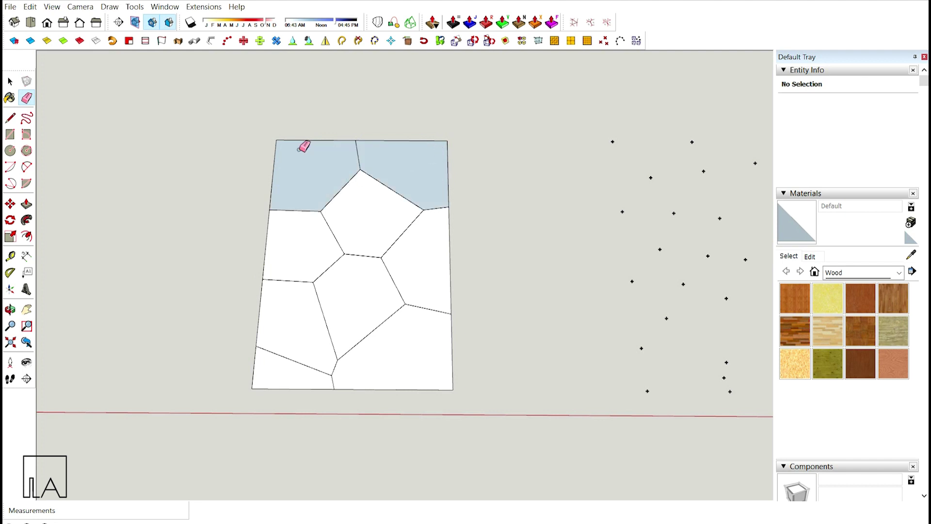
Reverse the two back-facing faces at the far end of the Voronoi pattern and clear the selection
key(space)
click(312, 181)
right_click(313, 181)
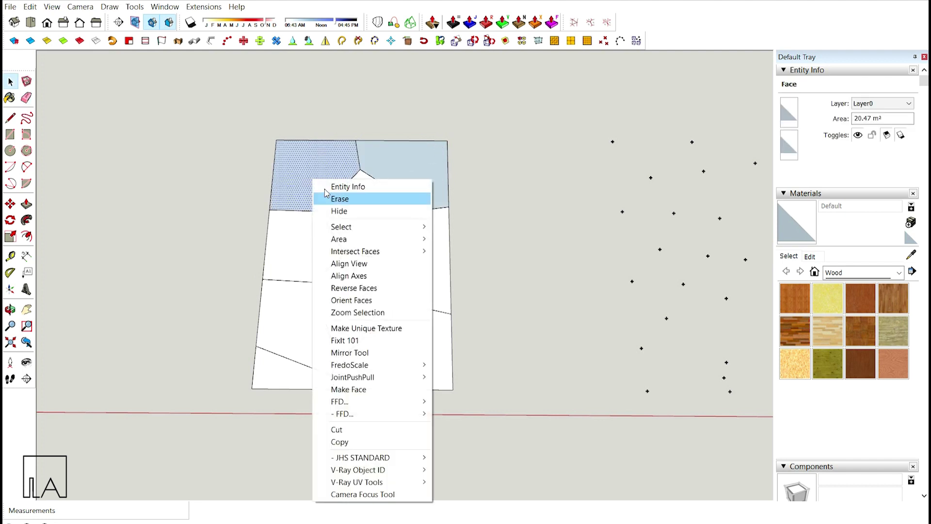
click(354, 288)
click(397, 173)
right_click(396, 173)
click(436, 275)
middle_drag(424, 279, 411, 196)
middle_drag(360, 267, 454, 282)
click(506, 289)
scroll(400, 303, up, 3)
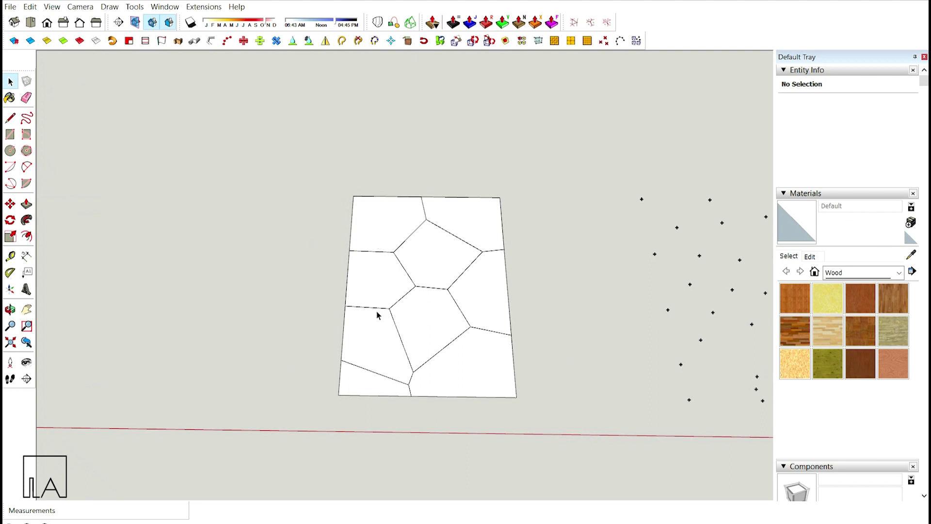
Offset the outer edges on all four sides of the Voronoi pattern slightly inward to form a thin border
drag(305, 168, 359, 415)
scroll(340, 394, up, 2)
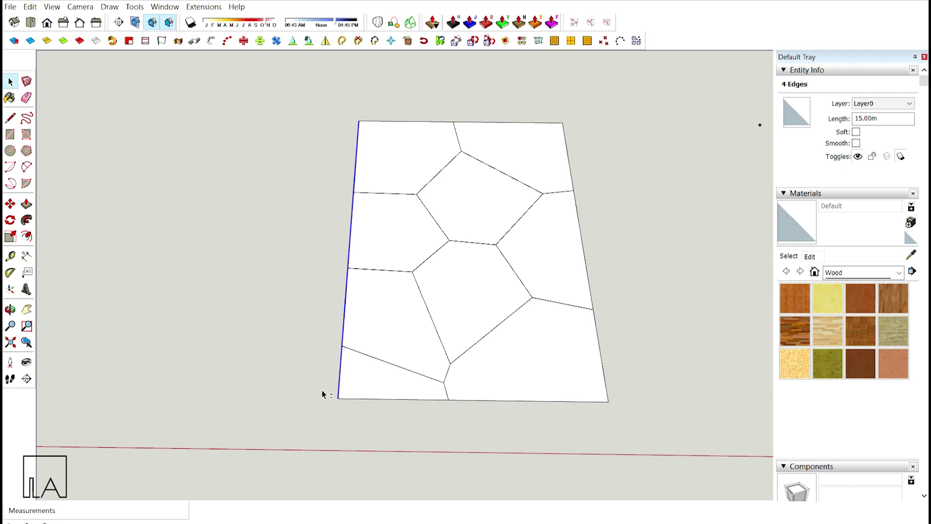
shift+drag(320, 391, 630, 426)
shift+middle_drag(627, 406, 524, 387)
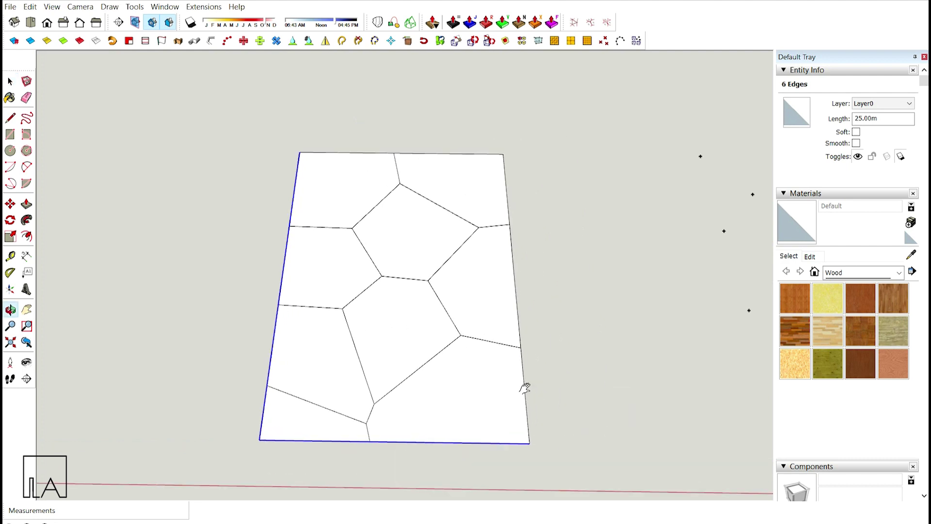
shift+drag(495, 142, 582, 477)
shift+drag(285, 124, 549, 172)
key(o)
drag(339, 298, 330, 339)
scroll(370, 437, up, 6)
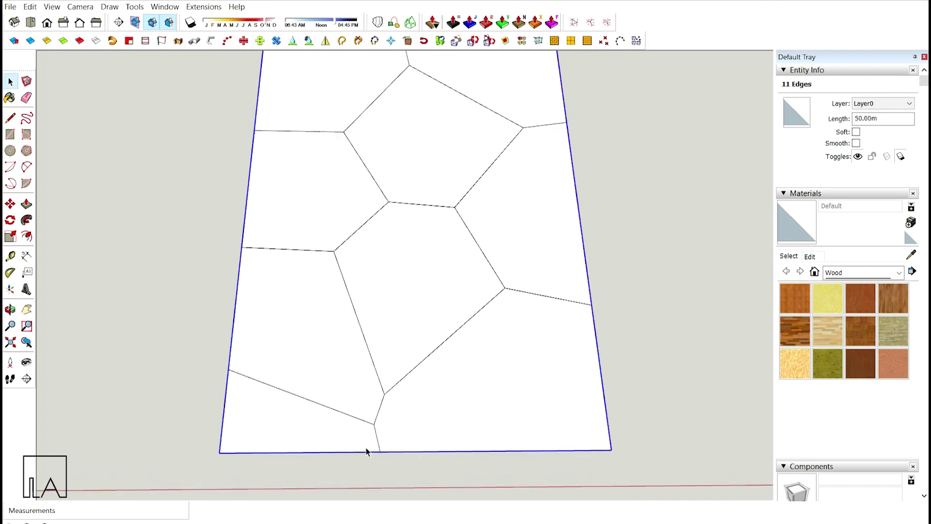
key(space)
middle_drag(276, 188, 324, 243)
key(space)
scroll(384, 73, up, 5)
scroll(377, 110, up, 1)
scroll(395, 135, down, 8)
shift+middle_drag(395, 149, 384, 141)
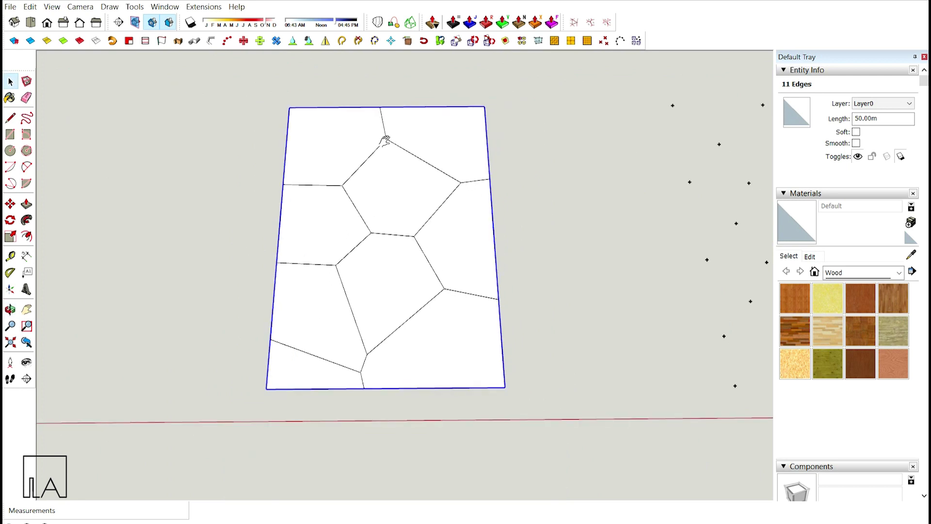
key(f)
click(492, 215)
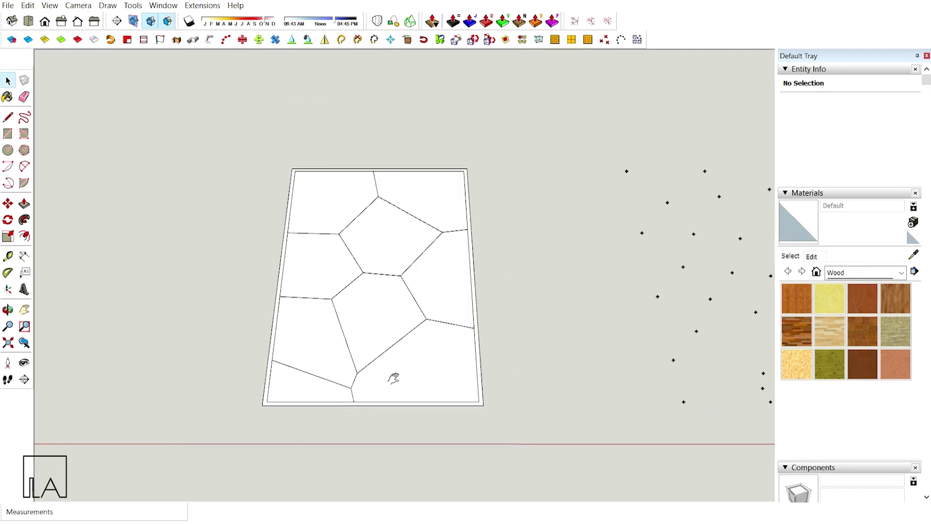
Start the cell-rounding curve tool on the Voronoi pattern with a 100 mm offset, 10 points and a weight of 1.0
scroll(391, 379, up, 1)
drag(396, 379, 449, 383)
shift+middle_drag(449, 383, 446, 380)
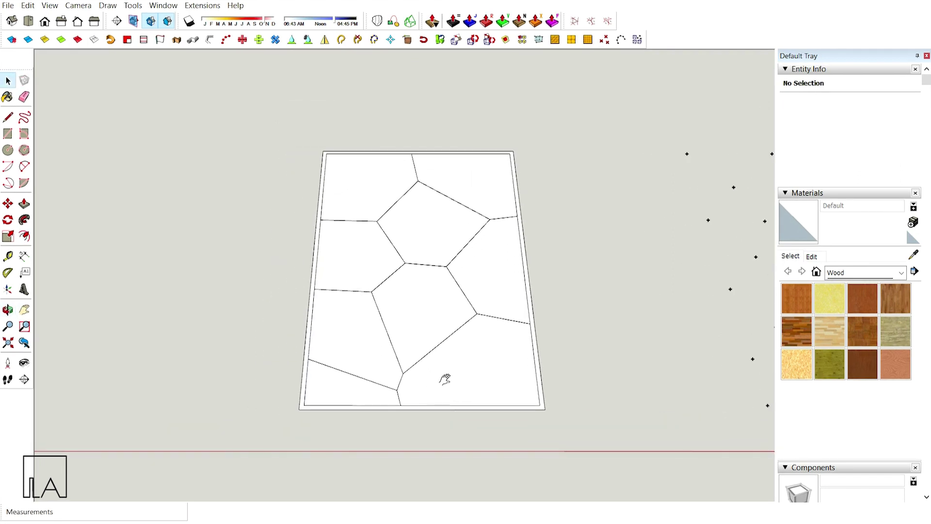
click(608, 22)
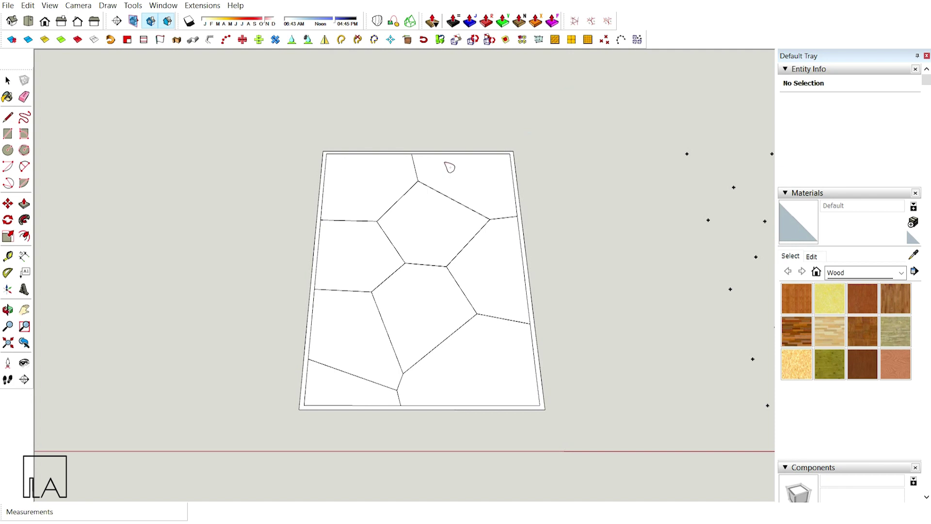
click(450, 168)
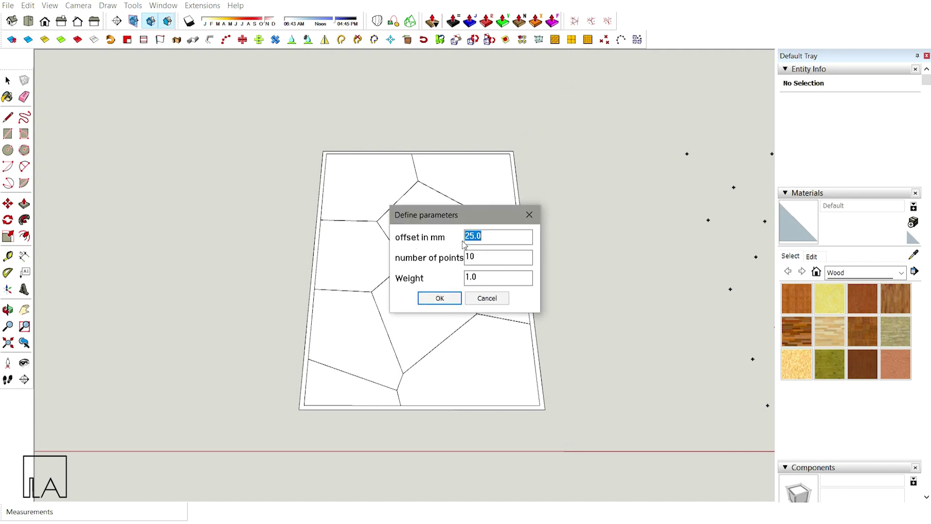
text(100)
click(440, 298)
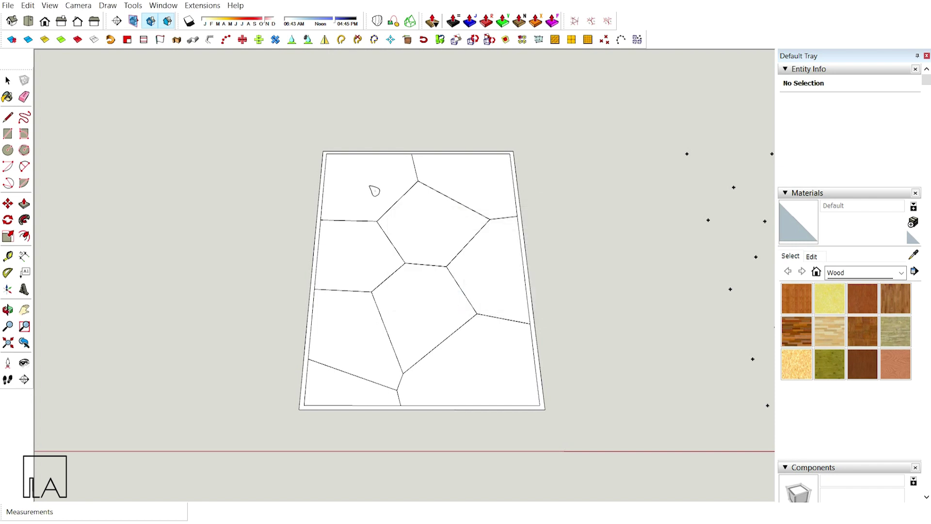
Generate rounded curve outlines inside all nine cells of the Voronoi pattern
click(373, 188)
click(481, 179)
click(433, 224)
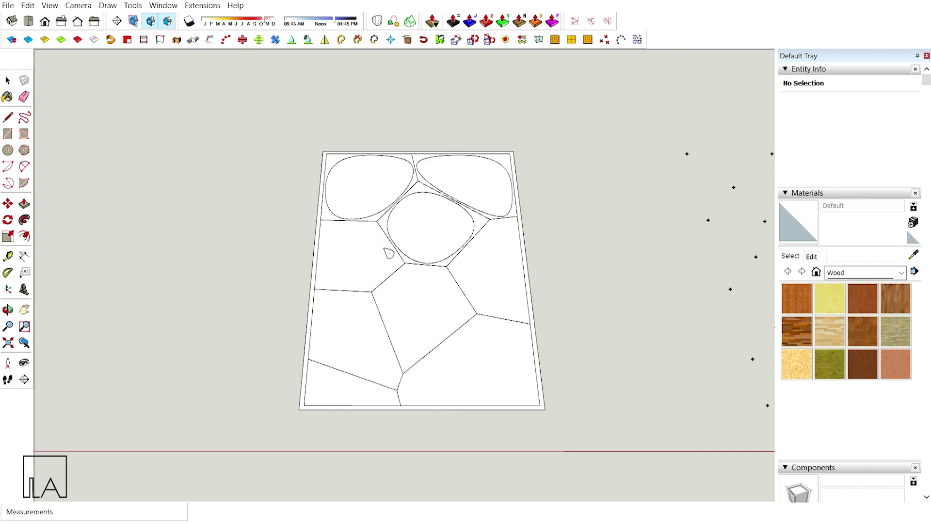
click(368, 255)
click(500, 272)
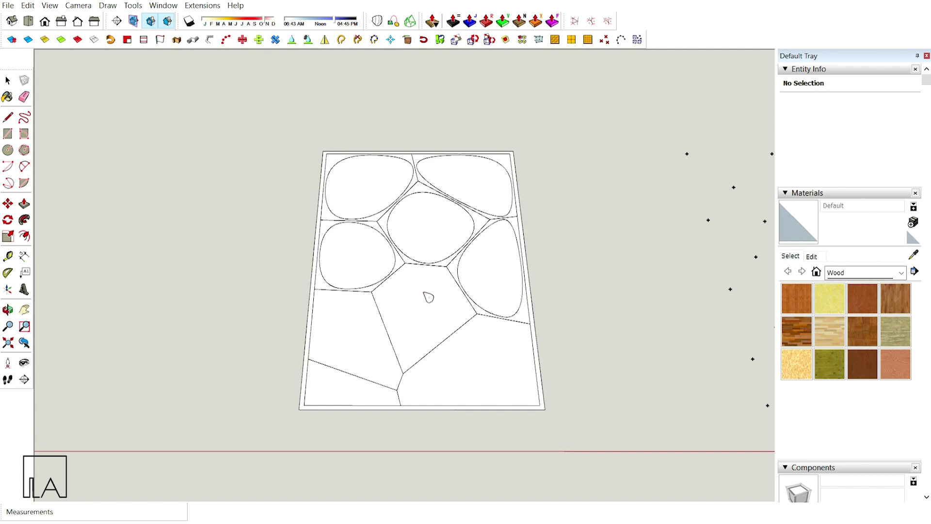
click(428, 296)
click(355, 327)
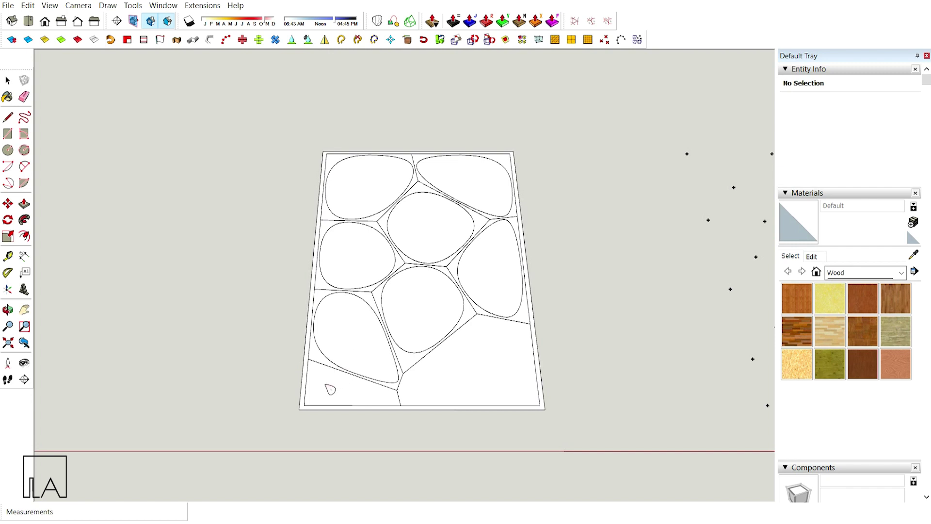
click(330, 389)
click(466, 377)
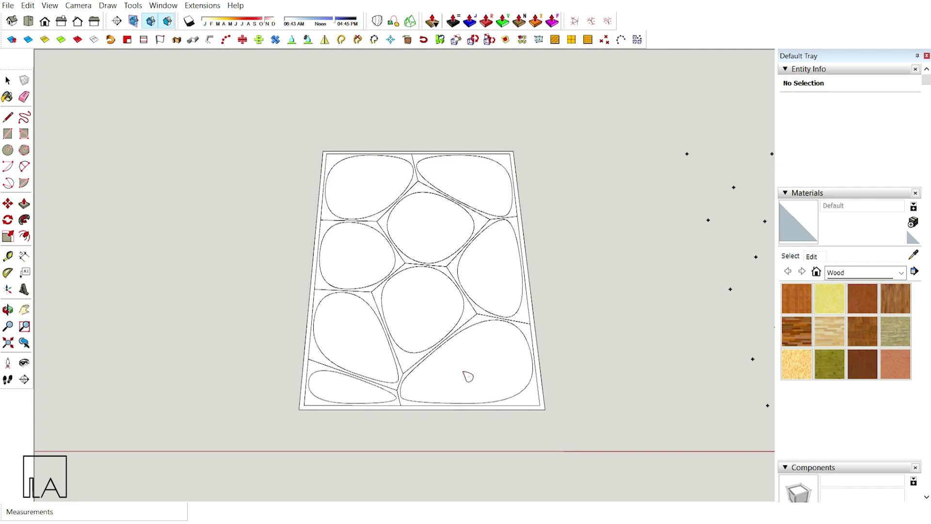
Soften the straight edges of the whole Voronoi pattern and explode its rounded cell groups
key(space)
drag(241, 112, 580, 443)
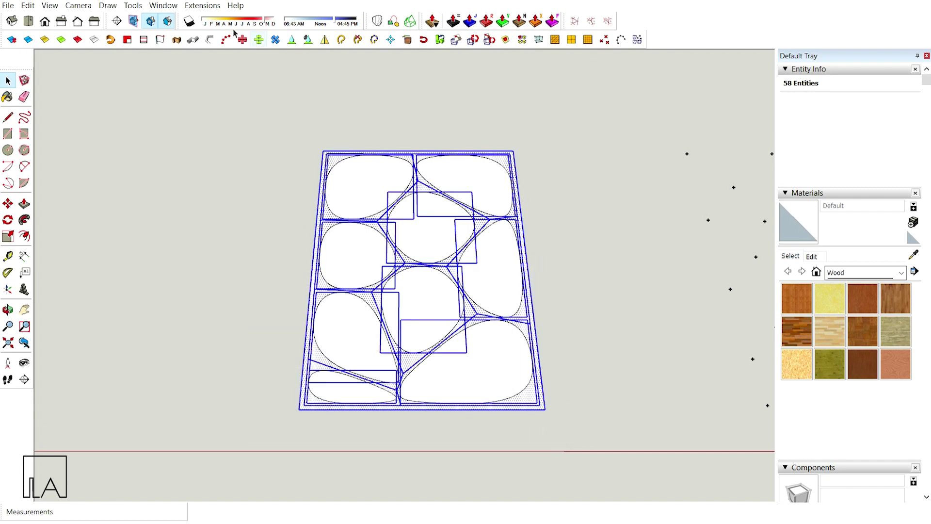
click(28, 40)
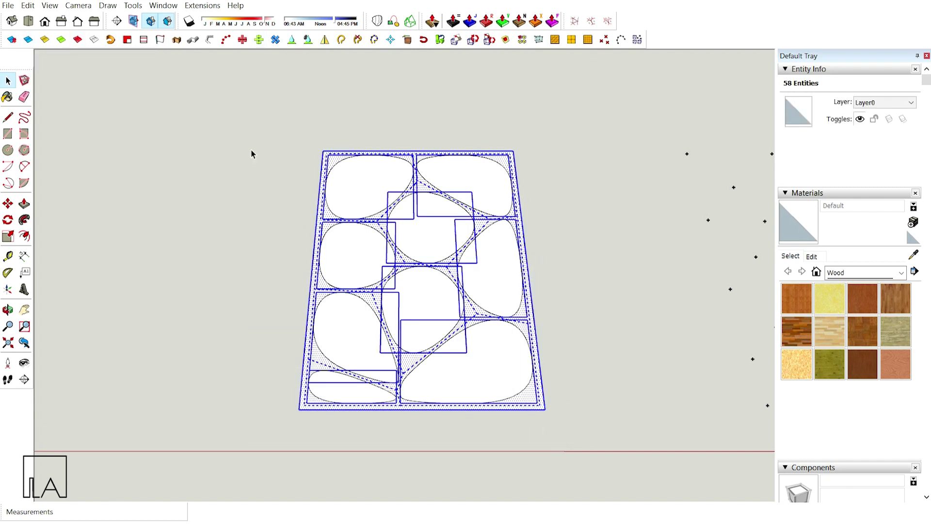
right_click(403, 262)
click(438, 231)
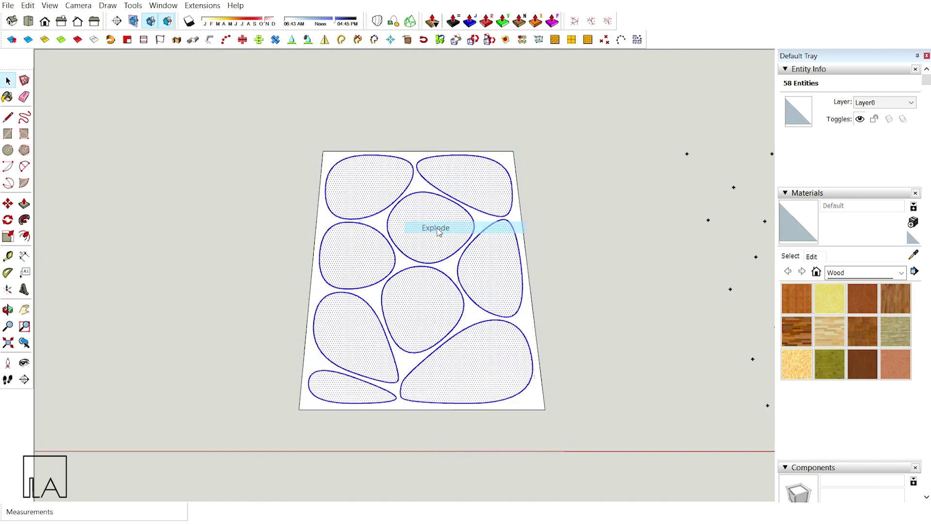
Copy the pattern's frame surface without the rounded cell faces into the space between the original pattern and the curved base surface
click(402, 263)
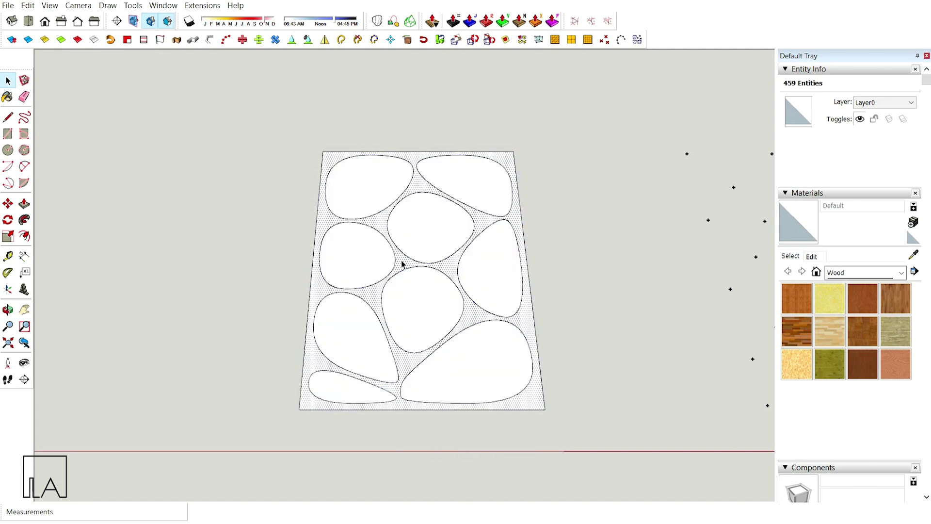
key(m)
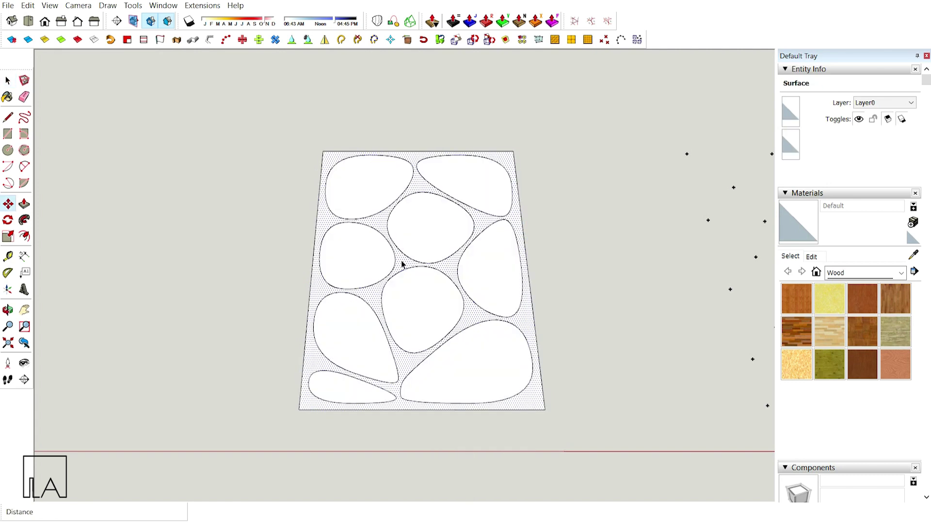
click(455, 426)
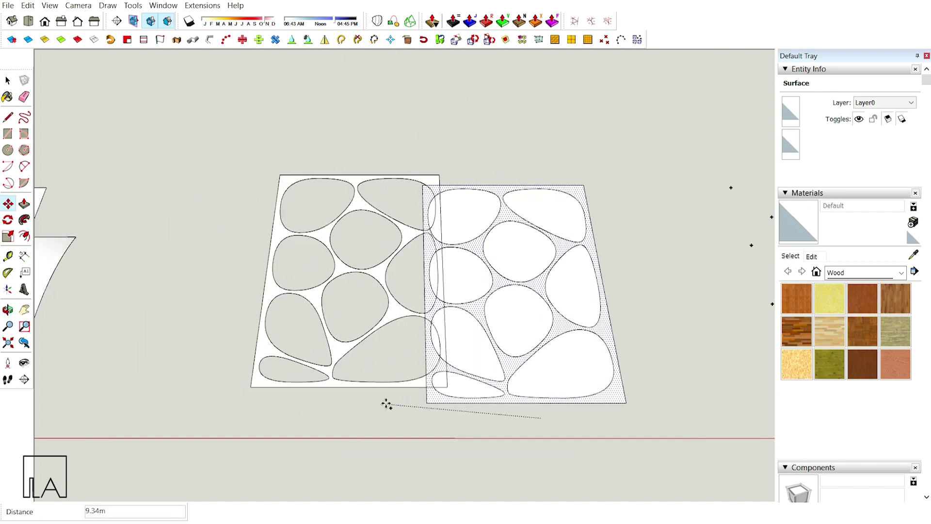
click(297, 417)
Thicken the copied frame surface by 0.20 m with Joint Push Pull
shift+middle_drag(297, 417, 496, 293)
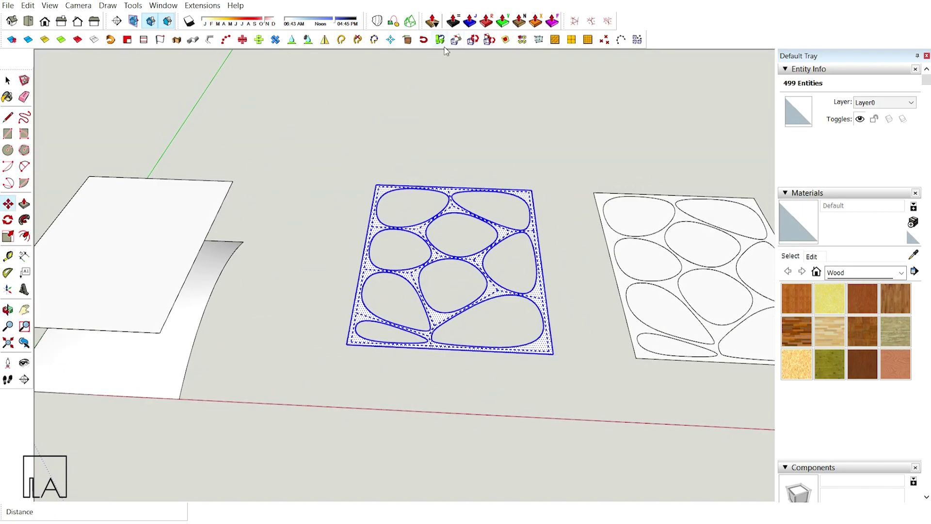
click(453, 22)
middle_drag(380, 291, 362, 266)
drag(362, 269, 363, 253)
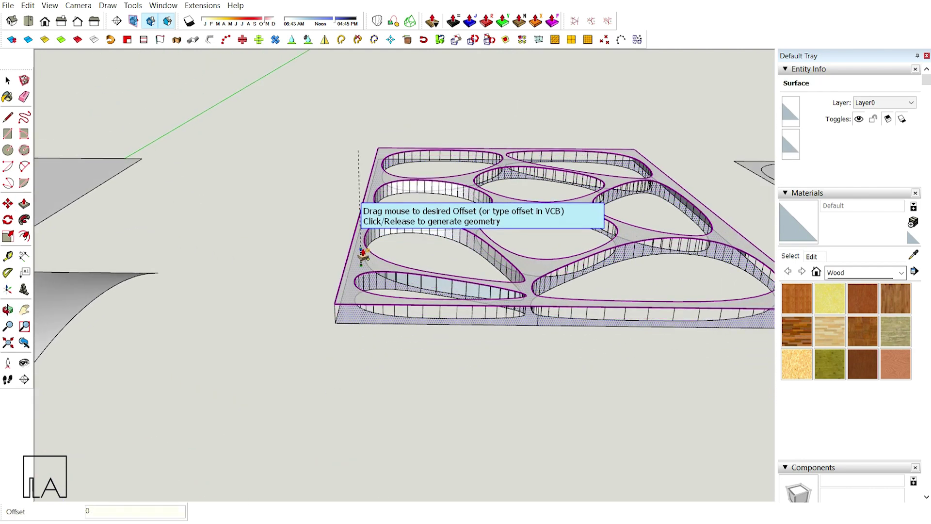
key(Return)
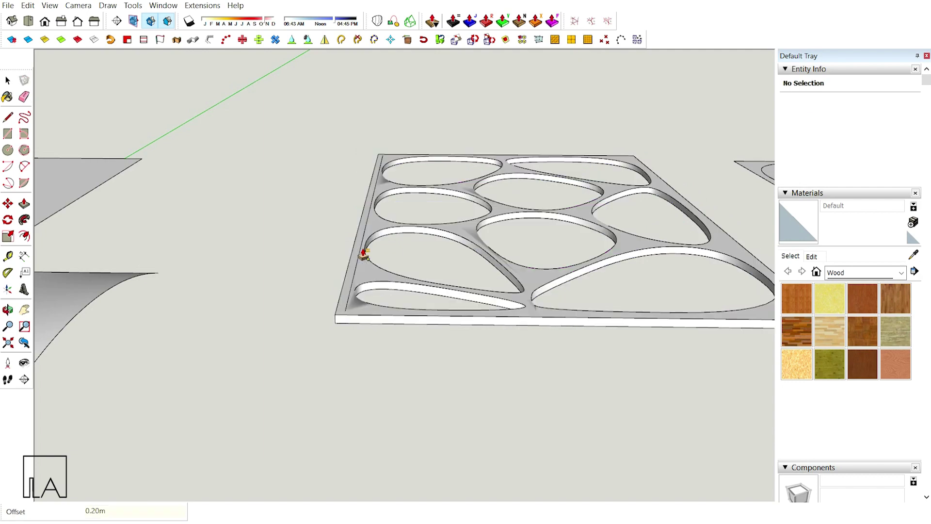
Erase the stray border lines on the thickened panel's top face, along the long side nearest the base surface
middle_drag(362, 218, 367, 260)
scroll(364, 384, up, 5)
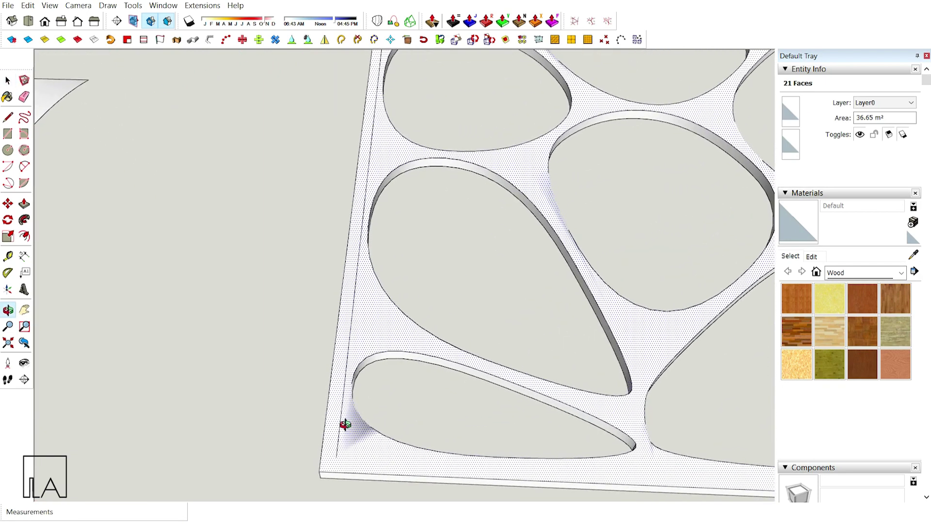
key(e)
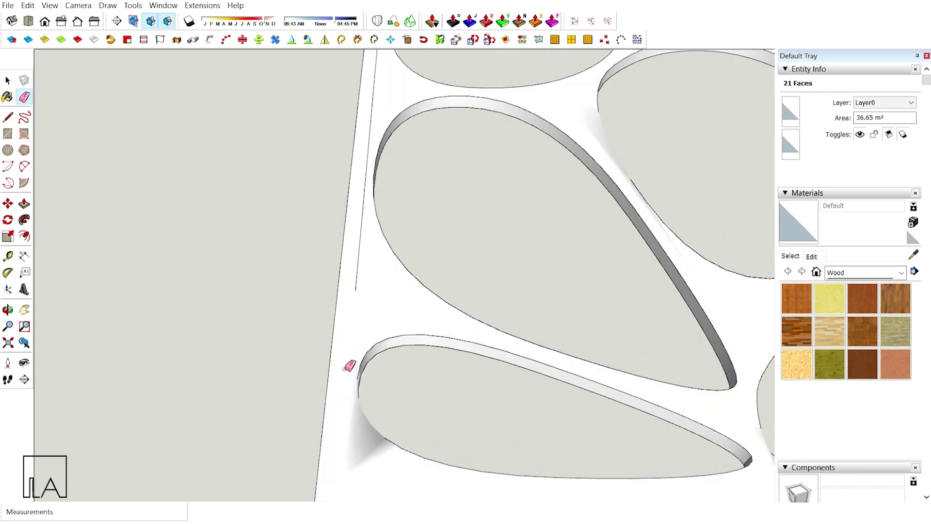
scroll(352, 358, up, 3)
click(373, 332)
mouse_move(393, 220)
middle_down()
mouse_move(376, 334)
mouse_move(386, 260)
middle_up()
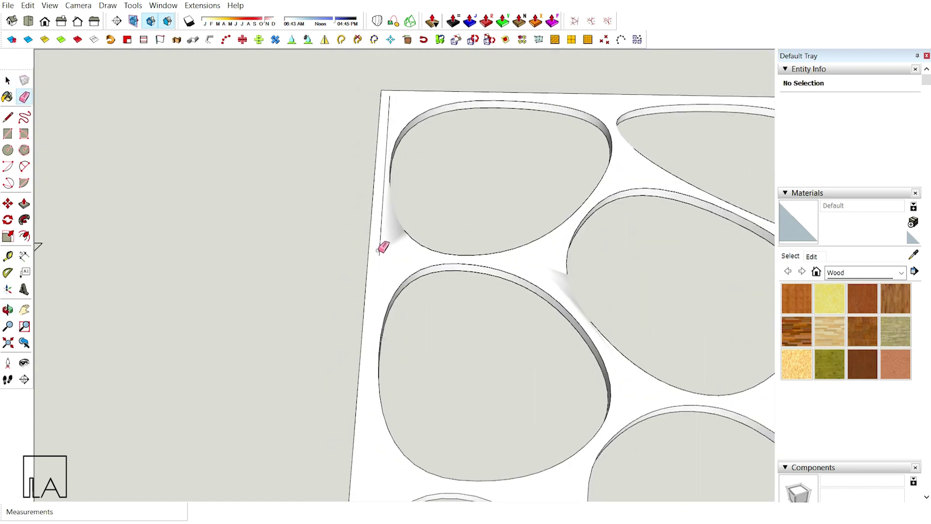
click(382, 246)
scroll(383, 248, down, 10)
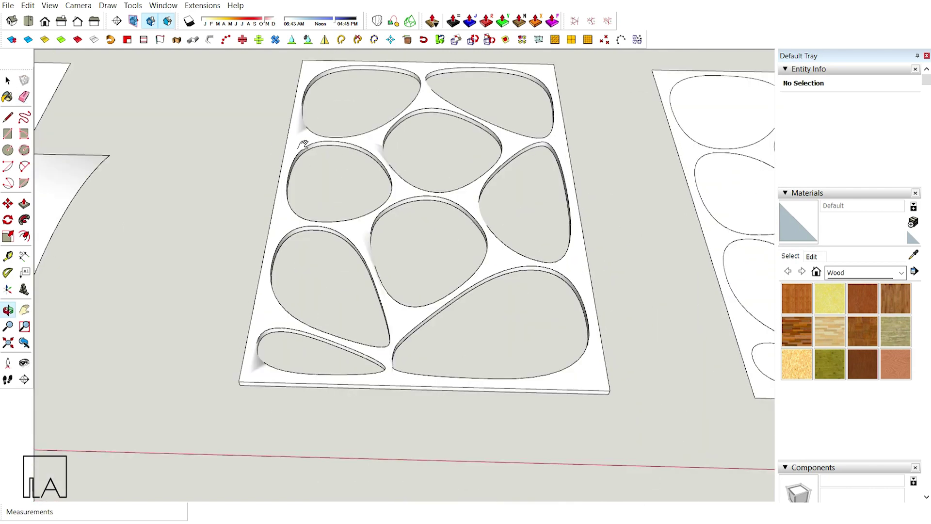
Make a group of the entire thickened Voronoi panel
middle_drag(325, 175, 332, 265)
key(space)
drag(216, 80, 537, 391)
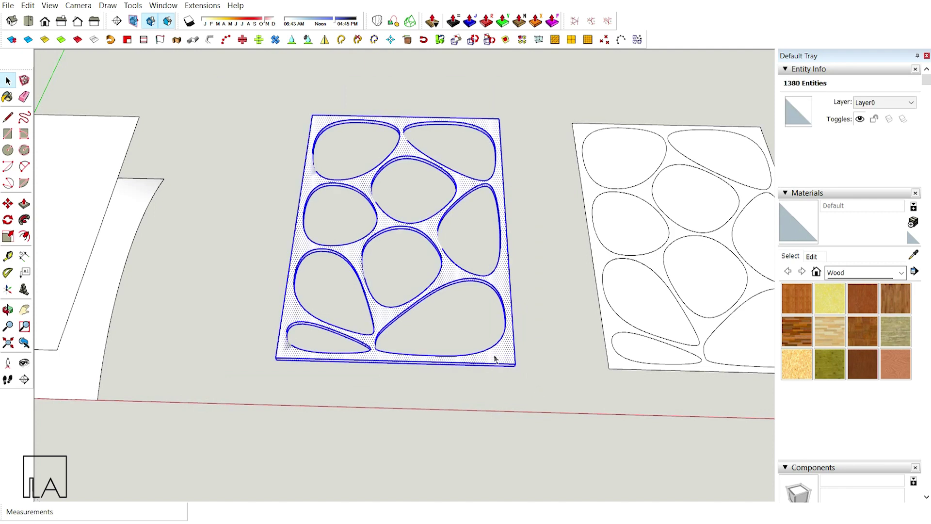
right_click(510, 360)
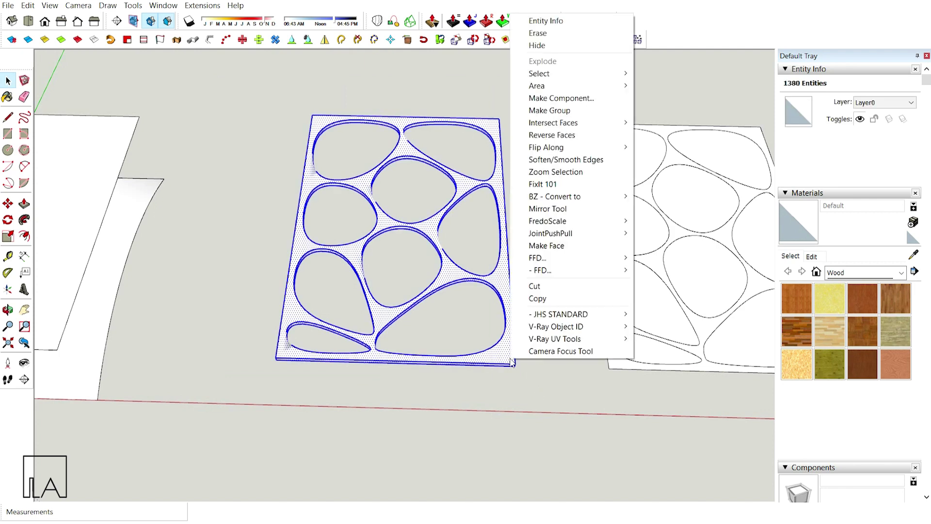
click(569, 114)
Move the thickened panel group a short way along the red axis toward the curved base surface and clear the selection
scroll(496, 292, down, 2)
click(466, 357)
scroll(485, 354, up, 3)
drag(456, 305, 455, 308)
key(m)
click(492, 405)
middle_drag(450, 408, 451, 409)
scroll(451, 409, down, 2)
key(space)
click(726, 129)
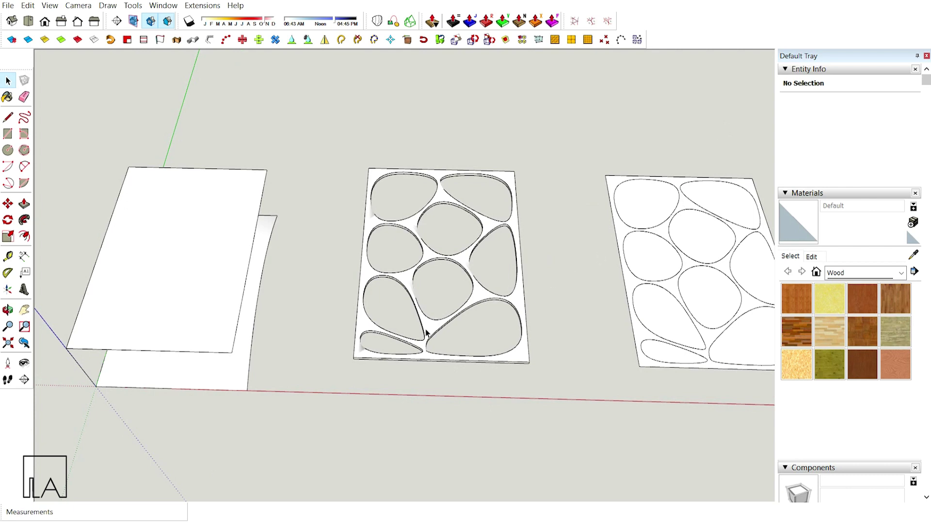
Examine the curved base surface, the flat rectangle group above it and the vertical edge joining their corners at the origin
middle_drag(415, 328, 503, 261)
scroll(539, 246, up, 2)
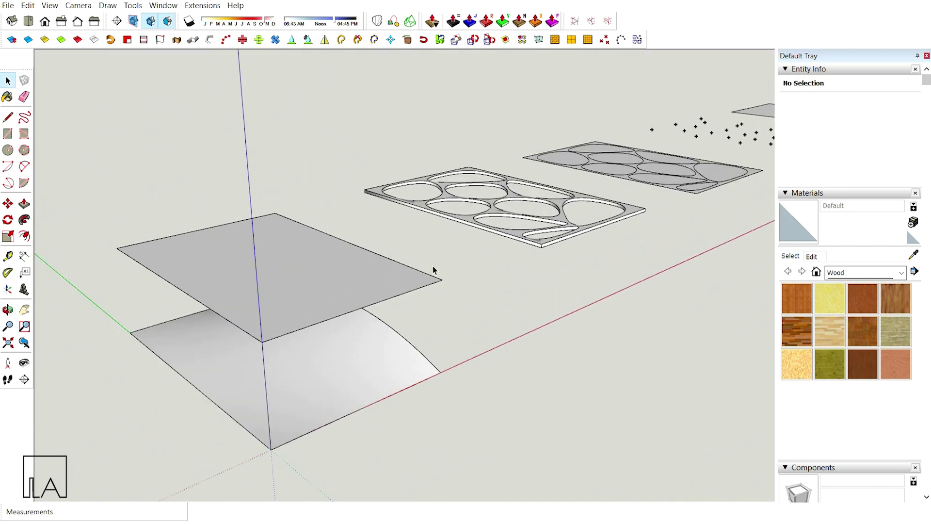
middle_drag(432, 268, 453, 266)
scroll(383, 270, up, 2)
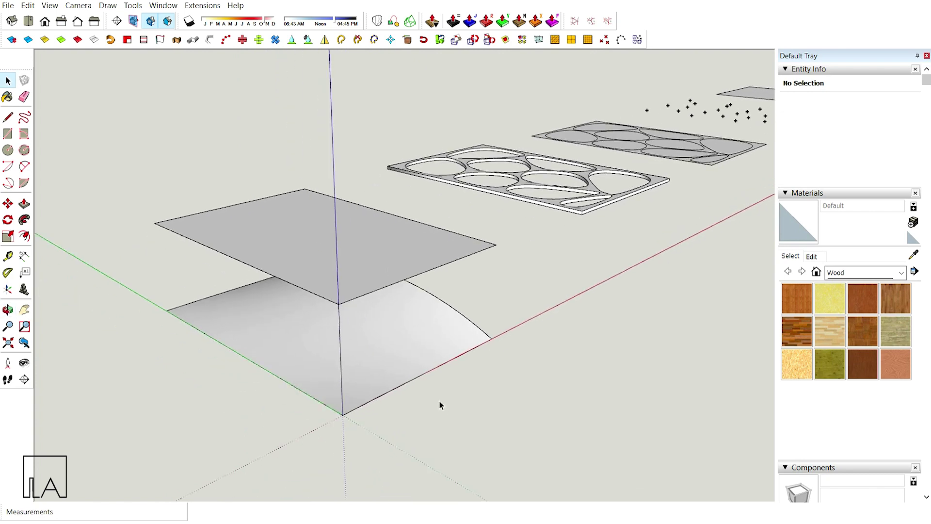
click(410, 360)
middle_drag(410, 359, 430, 349)
click(454, 248)
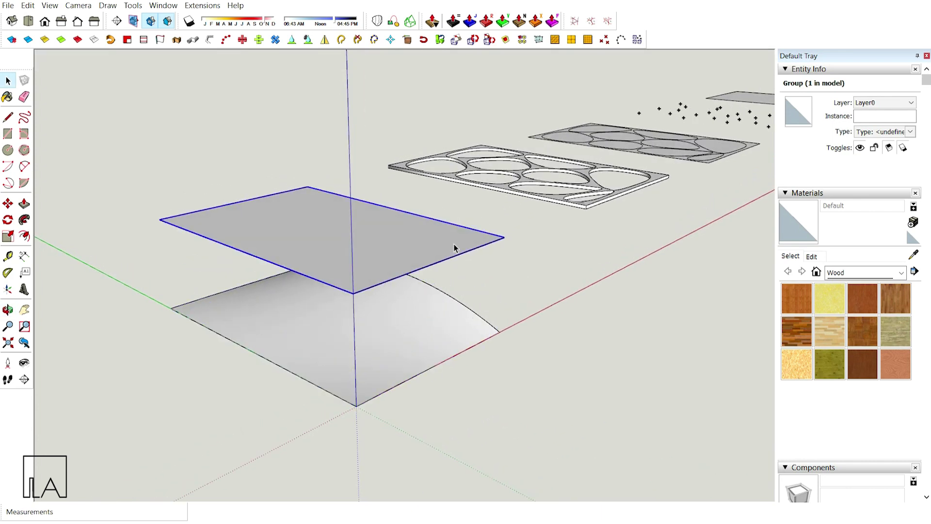
click(355, 338)
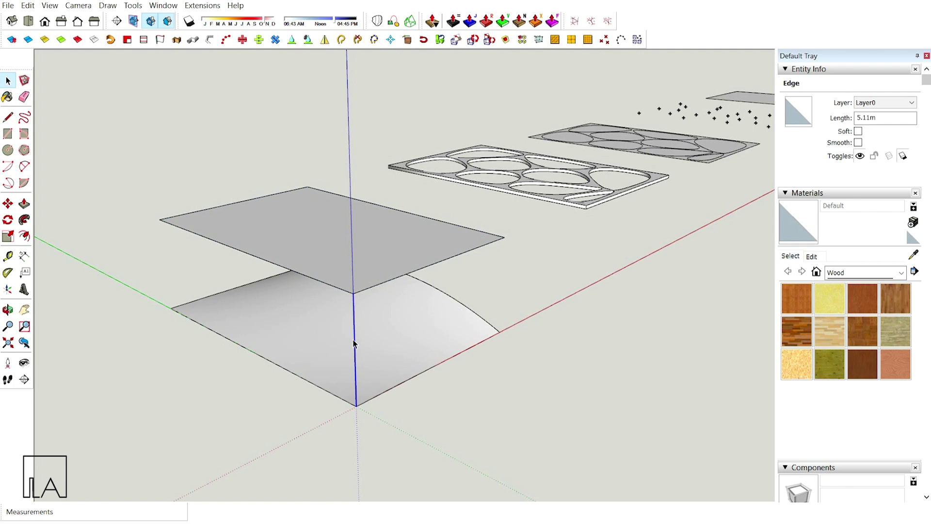
Draw a vertical edge joining the base surface's red-axis corner to the flat rectangle's corner, and group it with the edge at the origin
key(l)
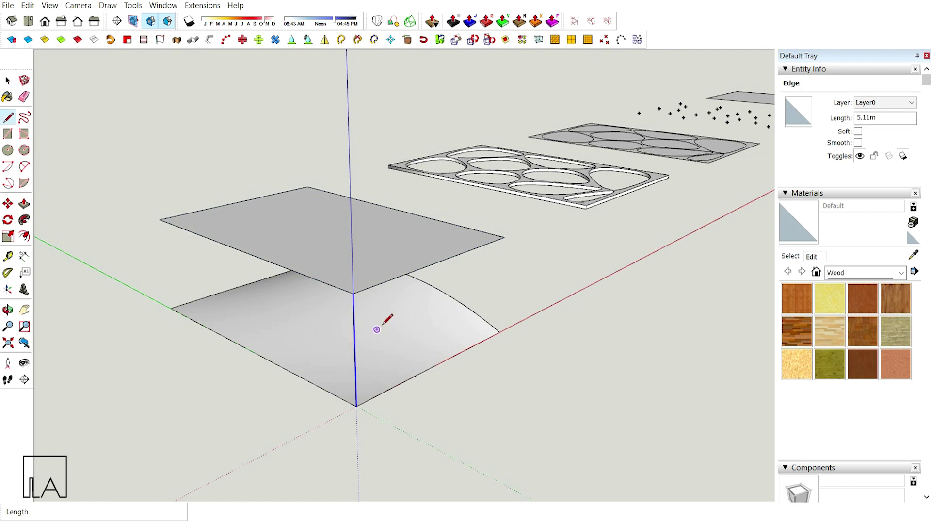
click(500, 331)
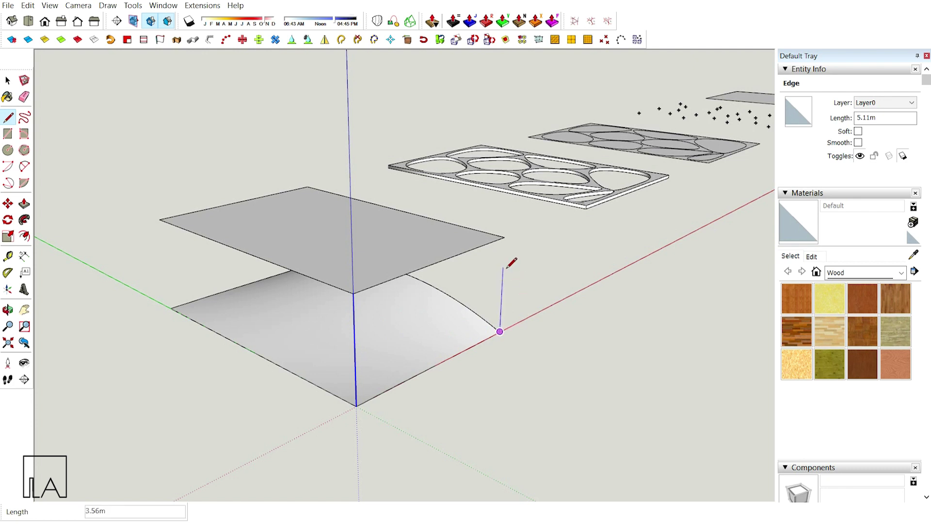
click(505, 236)
key(space)
click(500, 275)
shift+click(355, 333)
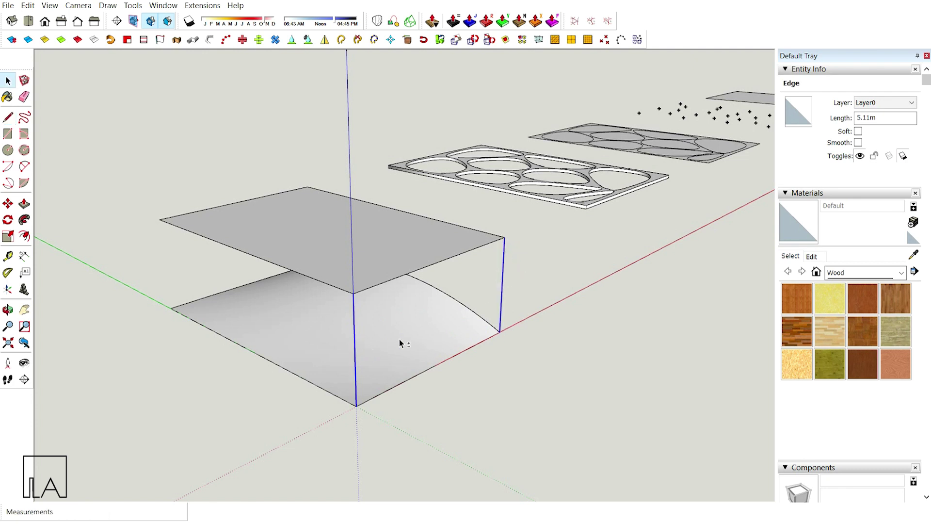
right_click(501, 291)
click(532, 313)
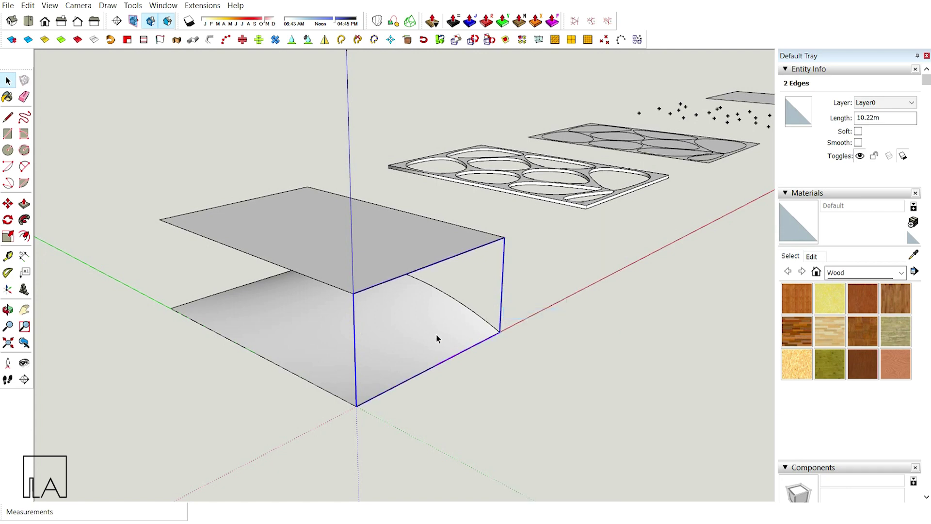
Check the vertical edge group, the flat rectangle group and the boundary edges of the curved base surface one by one
middle_drag(422, 343, 565, 440)
click(565, 440)
click(351, 357)
click(446, 250)
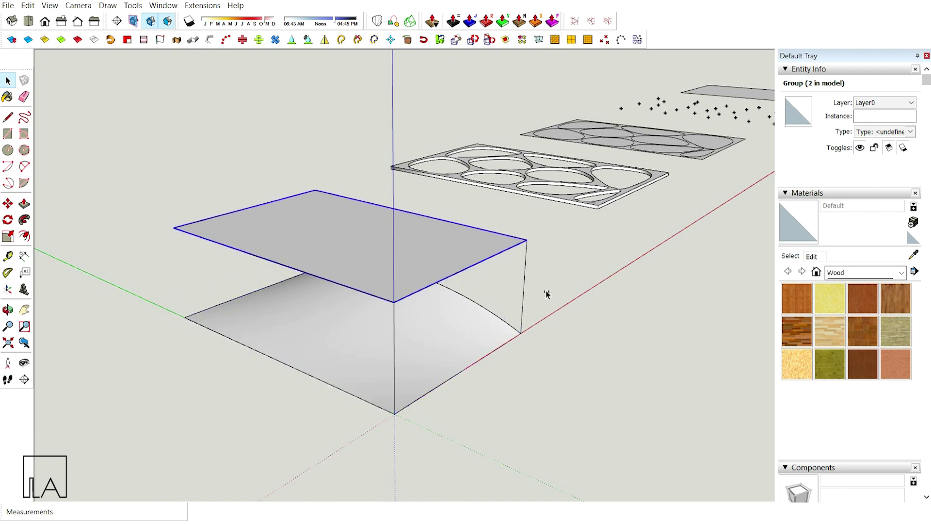
click(519, 272)
click(528, 393)
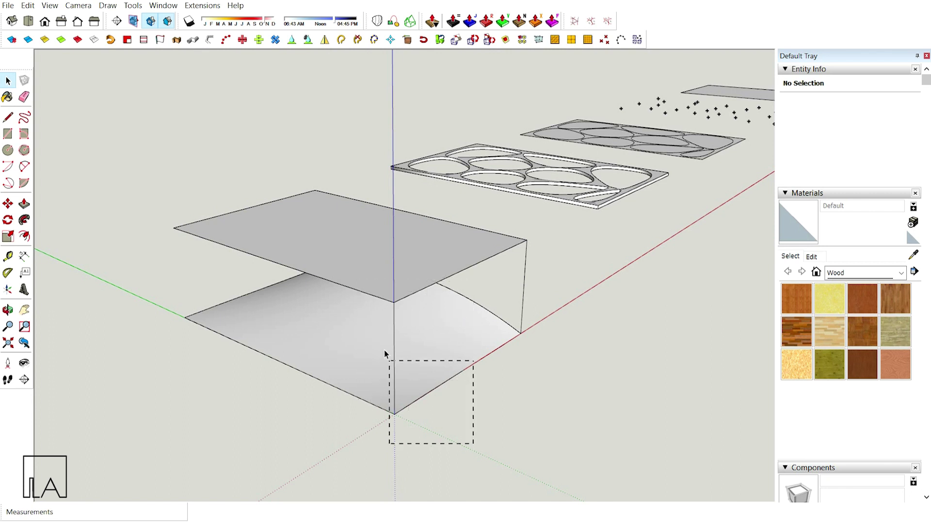
drag(395, 389, 369, 277)
click(357, 397)
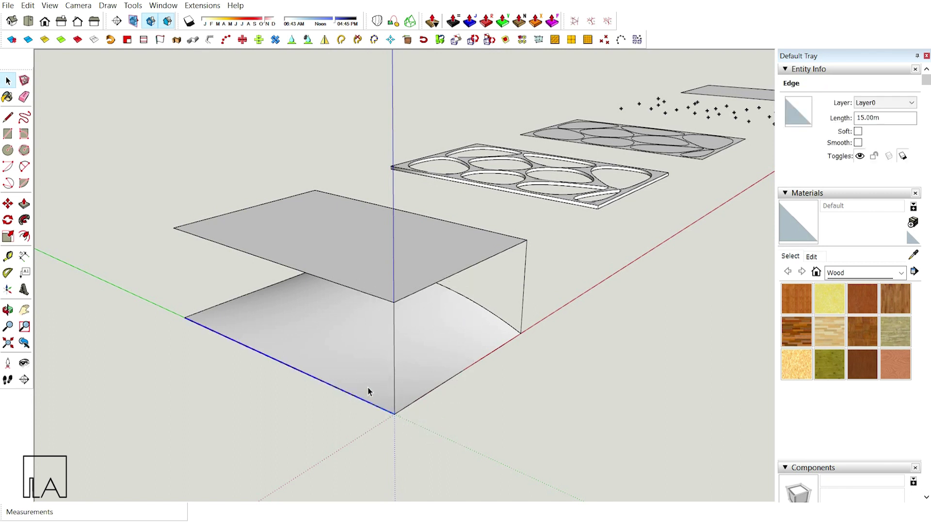
ctrl+click(490, 313)
scroll(491, 315, down, 3)
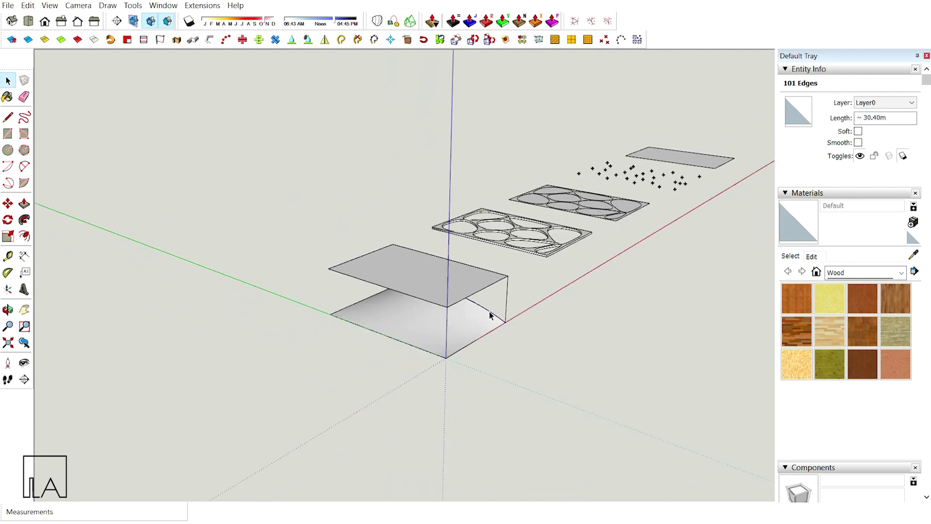
key(ctrl+t)
scroll(490, 312, up, 4)
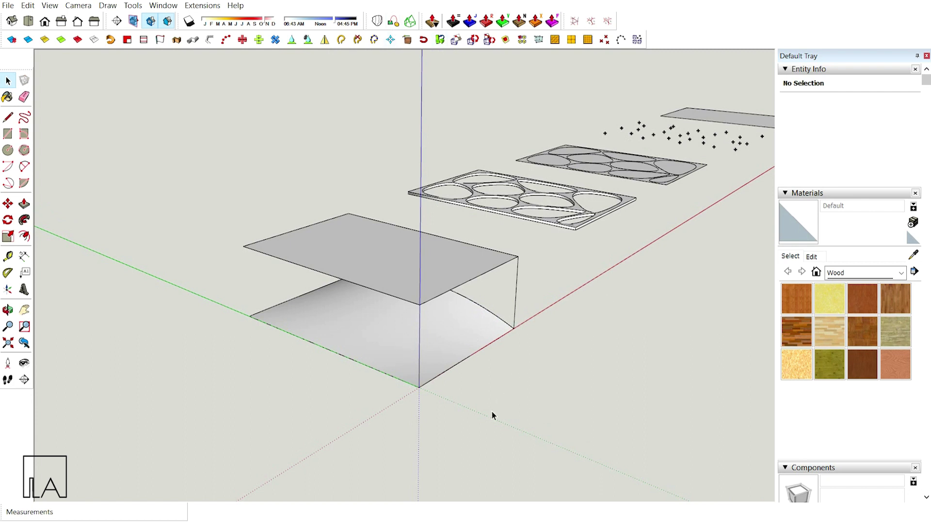
Make one group of the curved base surface, flat rectangle and vertical edge groups, and check the subgroups inside it
click(378, 345)
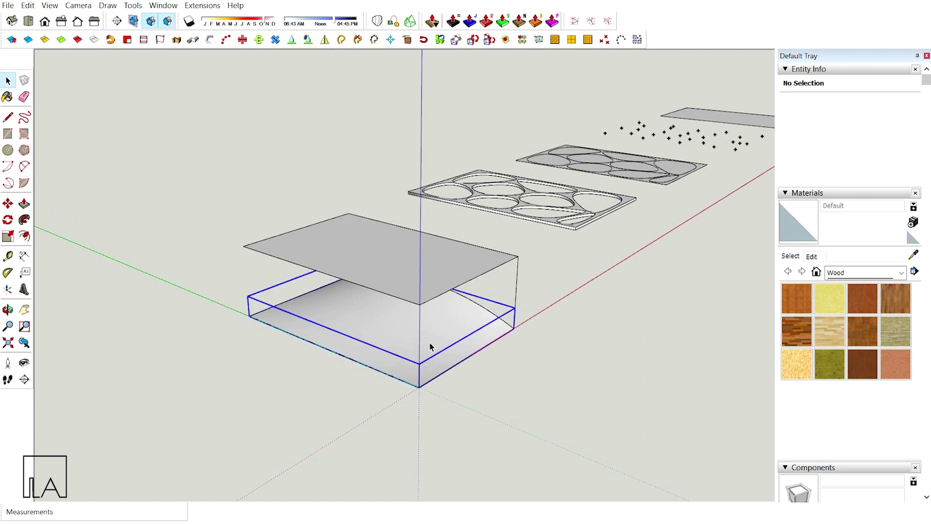
click(388, 272)
drag(383, 275, 415, 272)
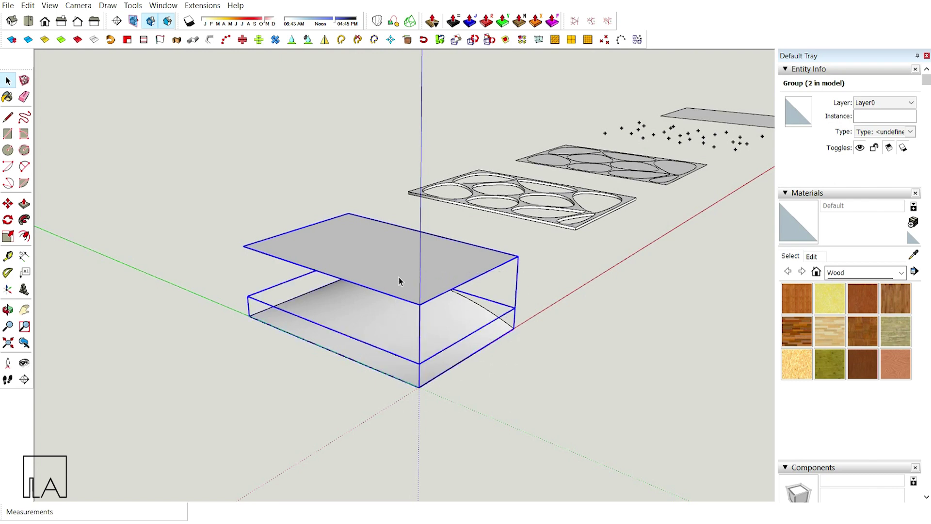
right_click(413, 269)
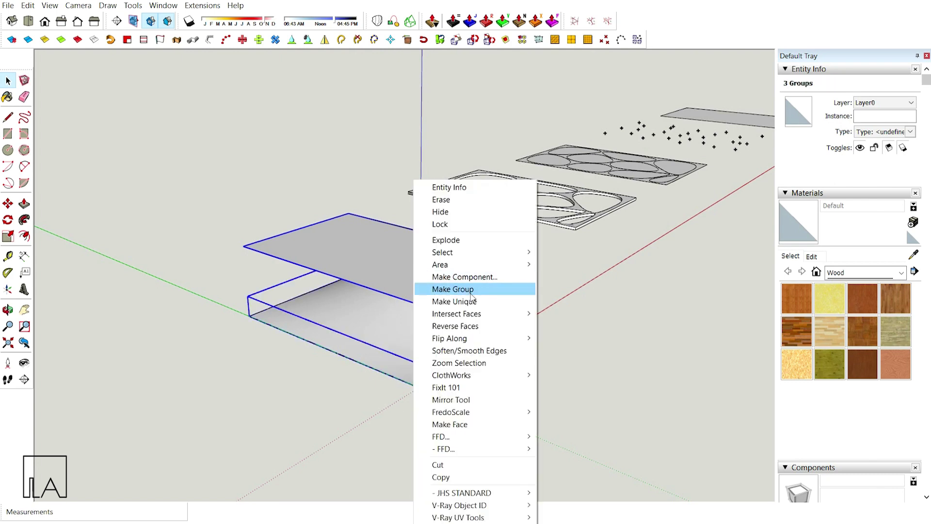
click(469, 290)
double_click(439, 291)
click(429, 273)
click(424, 332)
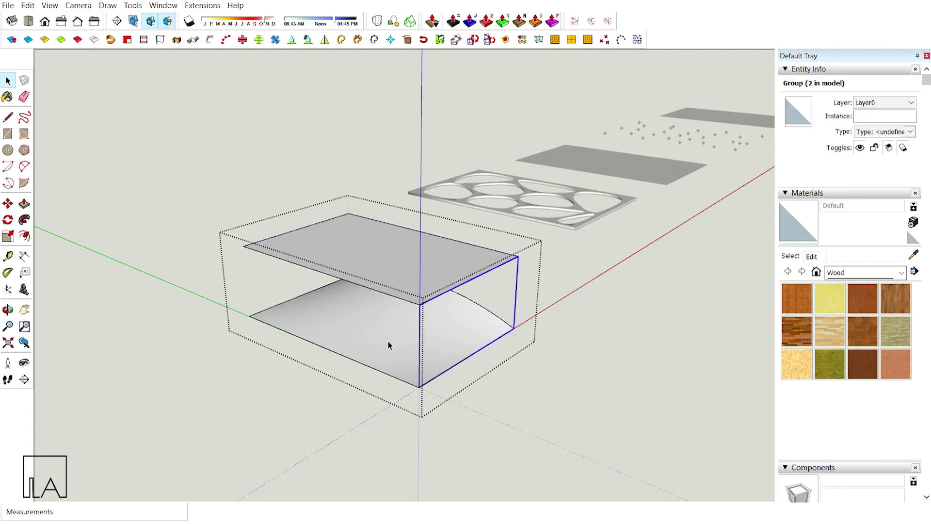
click(554, 382)
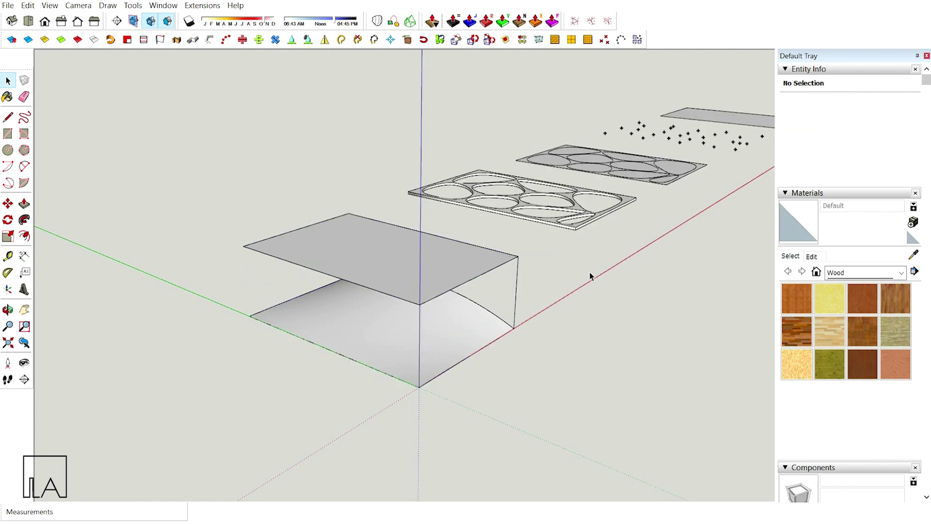
Copy the thickened Voronoi panel group from its lower near corner onto the matching corner of the flat rectangle above the curved surface
drag(581, 227, 566, 208)
key(m)
scroll(566, 208, up, 5)
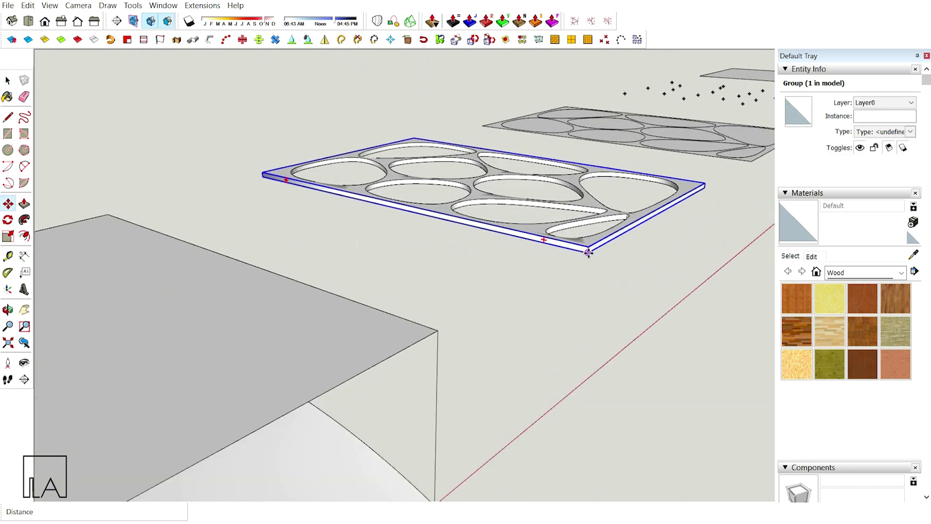
click(589, 253)
middle_drag(588, 253, 572, 232)
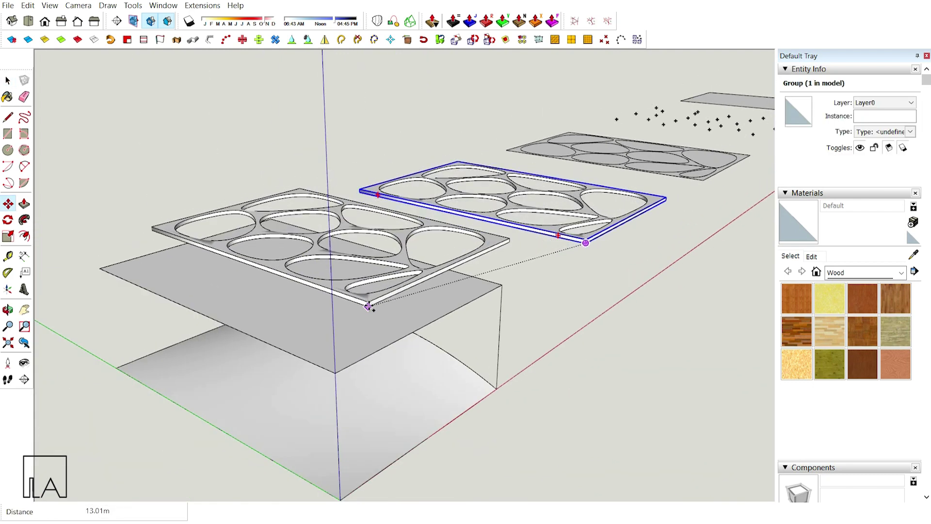
click(335, 372)
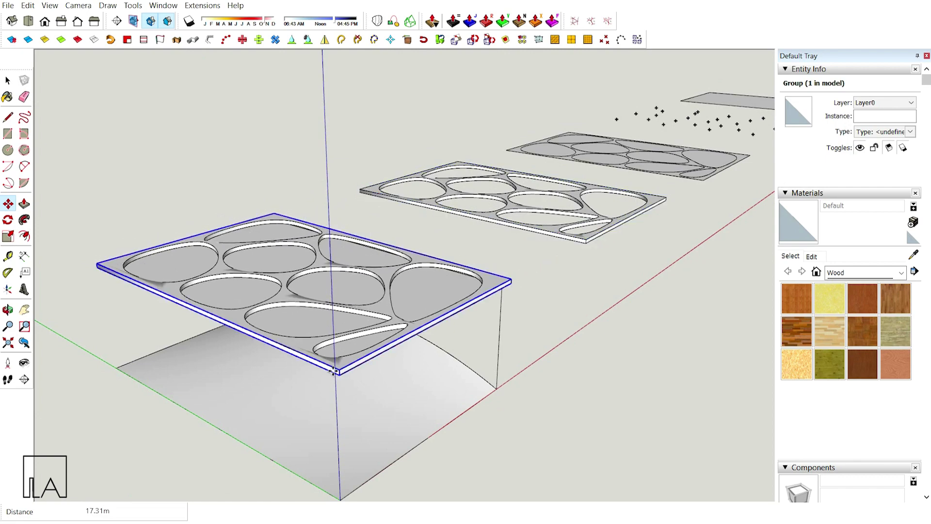
key(space)
Scale the panel copy along the red axis so its far side lines up with the flat rectangle's edge
middle_drag(424, 337, 277, 303)
key(s)
scroll(499, 235, up, 5)
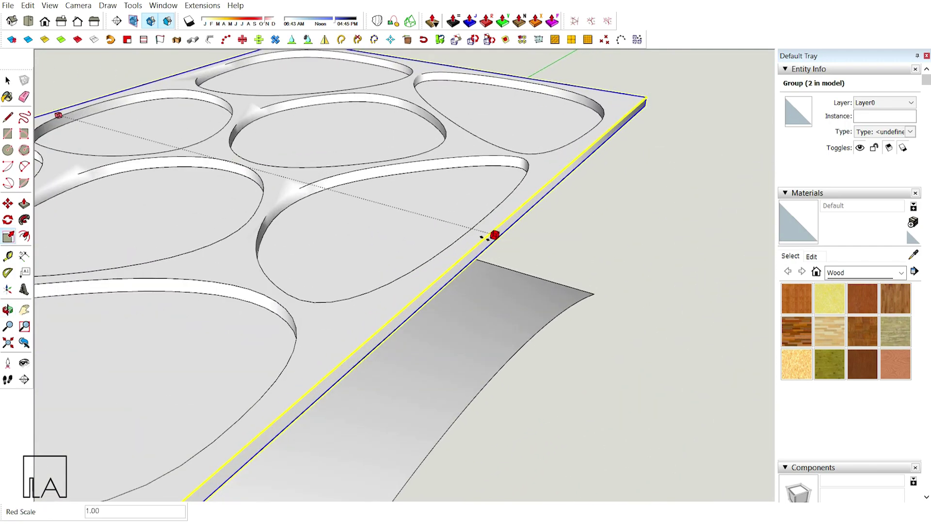
click(499, 235)
middle_drag(482, 233, 557, 270)
click(507, 77)
click(580, 241)
key(space)
Select the panel copy together with the combined base group and run Flowify on them
middle_drag(484, 197, 485, 335)
shift+click(461, 323)
middle_drag(463, 380, 420, 323)
click(217, 9)
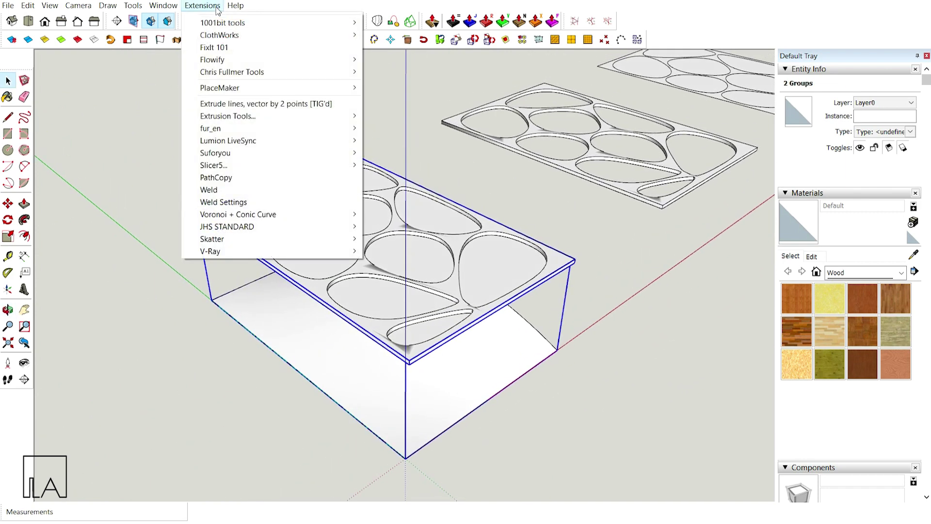
mouse_move(227, 64)
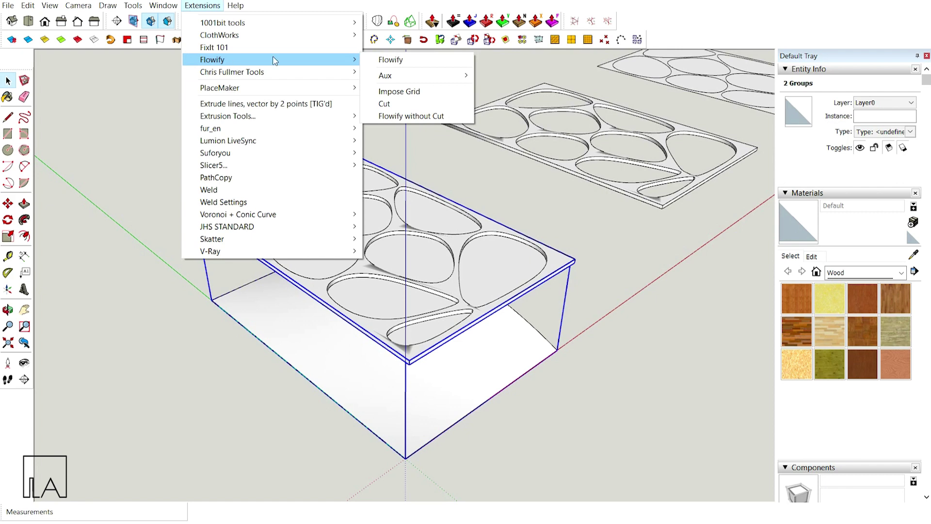
click(418, 61)
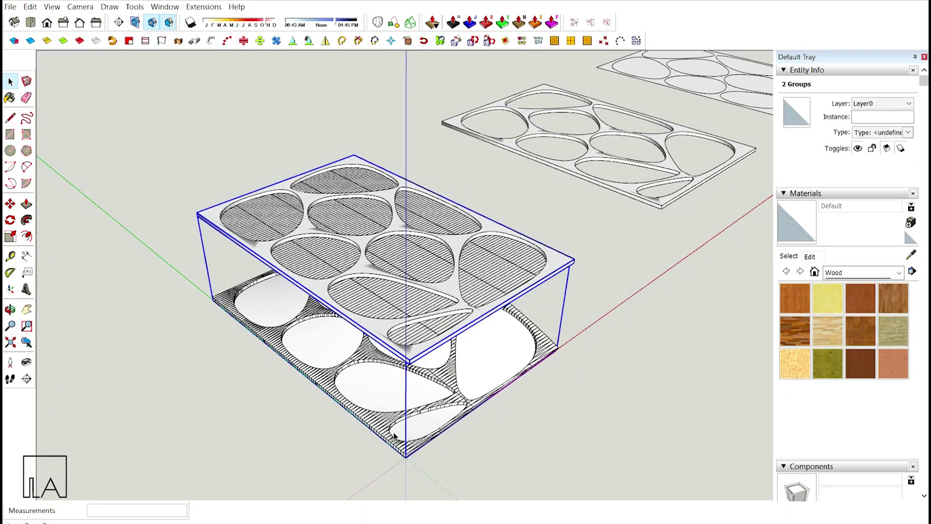
Delete the leftover stages along the red axis: the flat rectangle, construction points, flat Voronoi pattern and original thickened panel
scroll(389, 439, up, 6)
middle_drag(414, 409, 428, 351)
scroll(377, 356, down, 5)
scroll(428, 351, down, 8)
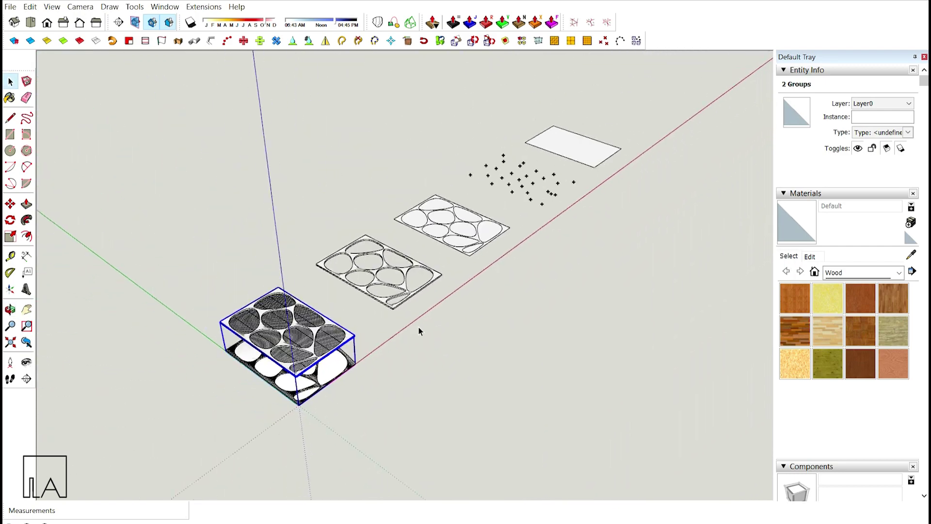
drag(450, 111, 450, 107)
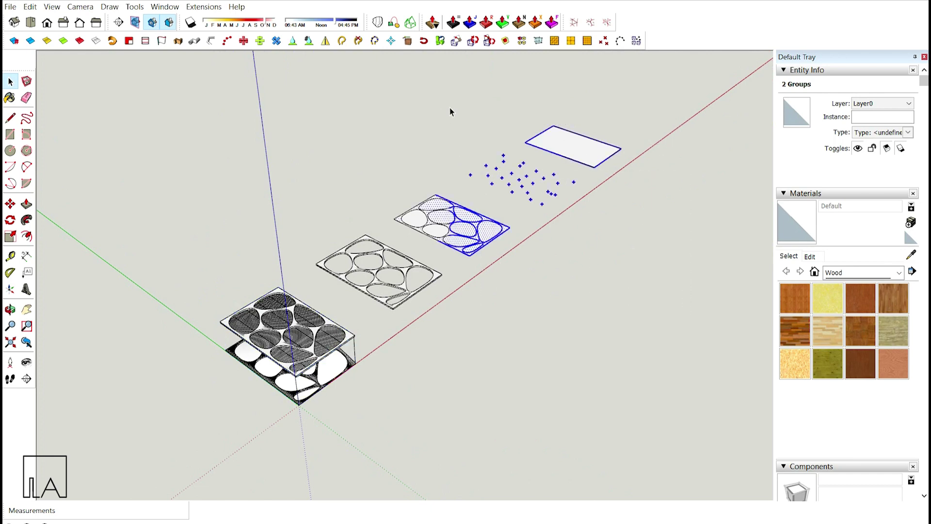
middle_drag(451, 116, 415, 257)
drag(592, 346, 512, 277)
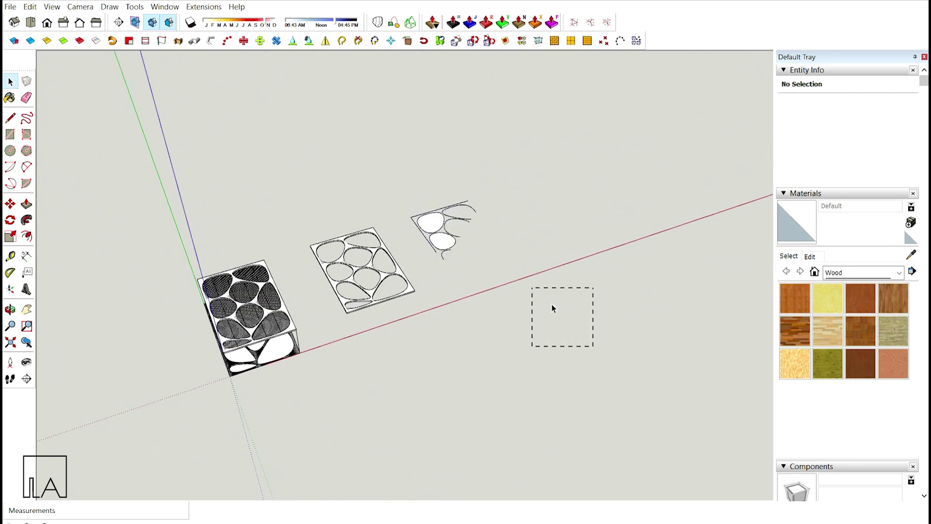
drag(335, 190, 335, 190)
key(Delete)
Move the curved Voronoi panel group 20 m along the red axis away from the base surface and clear the selection
middle_drag(334, 191, 423, 135)
scroll(341, 322, up, 10)
click(301, 358)
scroll(310, 381, down, 3)
key(m)
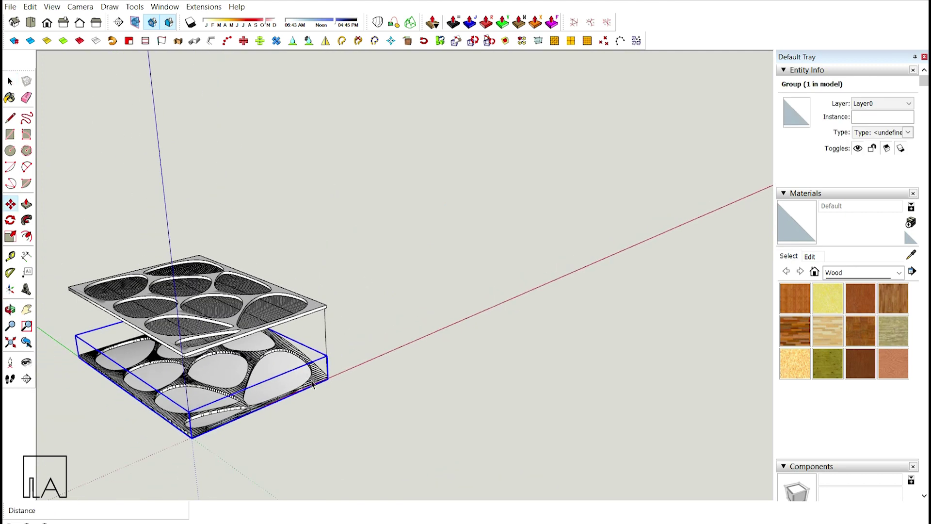
click(292, 457)
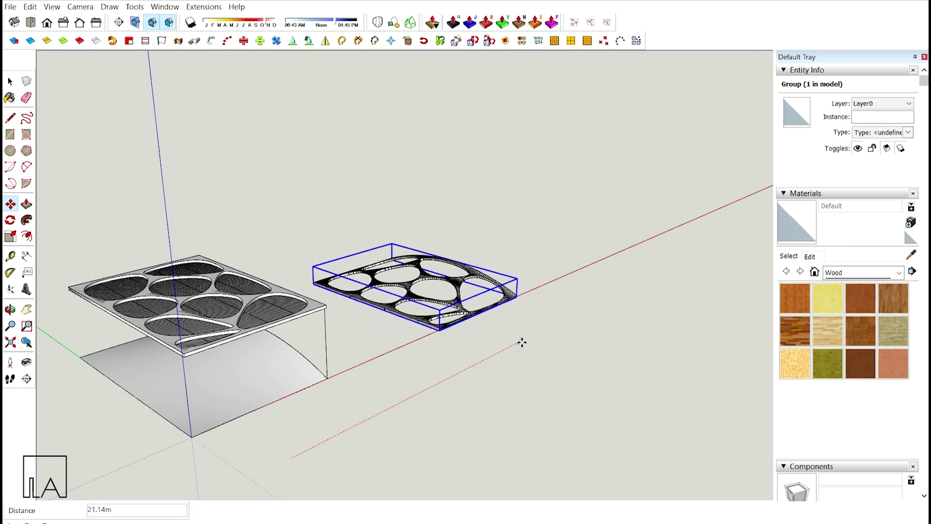
text(20)
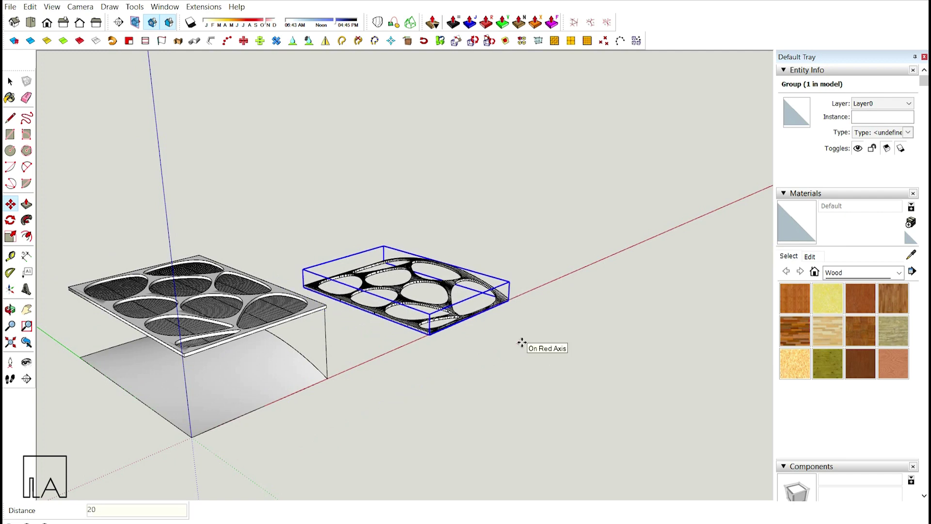
key(Return)
key(space)
click(510, 329)
Open the curved panel group and trace the short vertical edge, about 0.20 m long, at its near corner on the red axis
scroll(485, 340, up, 3)
scroll(474, 347, up, 3)
middle_drag(457, 320, 383, 359)
scroll(411, 389, up, 3)
scroll(364, 338, up, 3)
scroll(365, 337, down, 5)
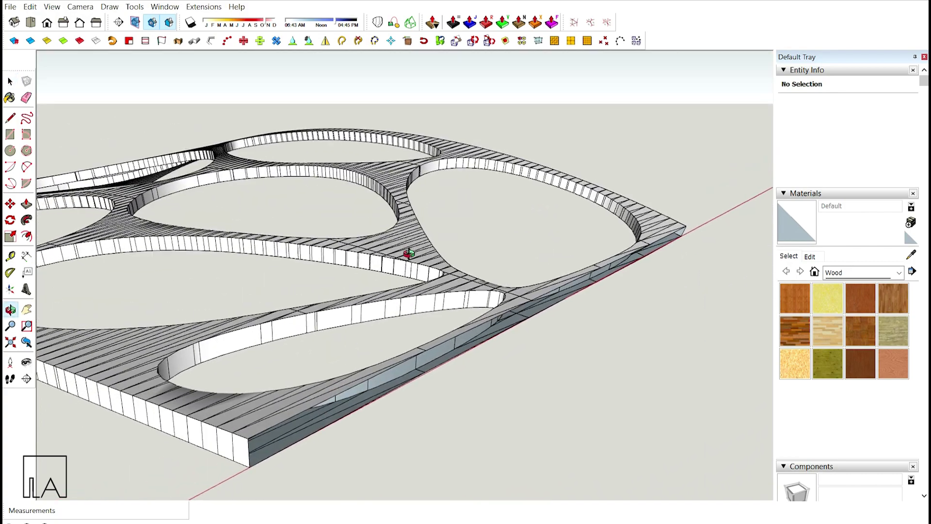
scroll(272, 398, up, 3)
shift+middle_drag(257, 417, 294, 327)
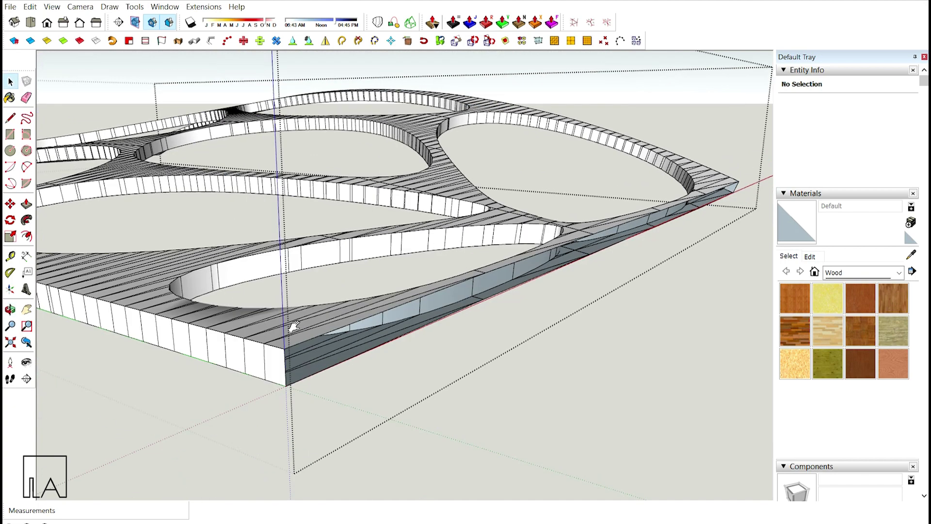
key(l)
click(284, 348)
scroll(291, 376, up, 1)
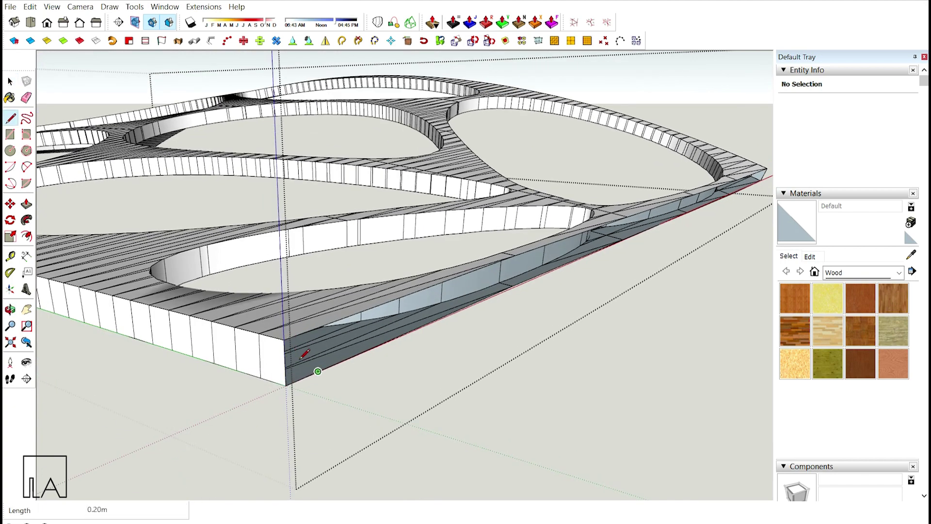
Soften all edges of the curved panel at 20 degrees with Smooth normals and Soften coplanar on, and clear the selection
middle_drag(281, 334, 412, 243)
scroll(350, 266, down, 5)
middle_drag(350, 266, 392, 289)
scroll(355, 281, down, 4)
key(space)
drag(240, 156, 591, 445)
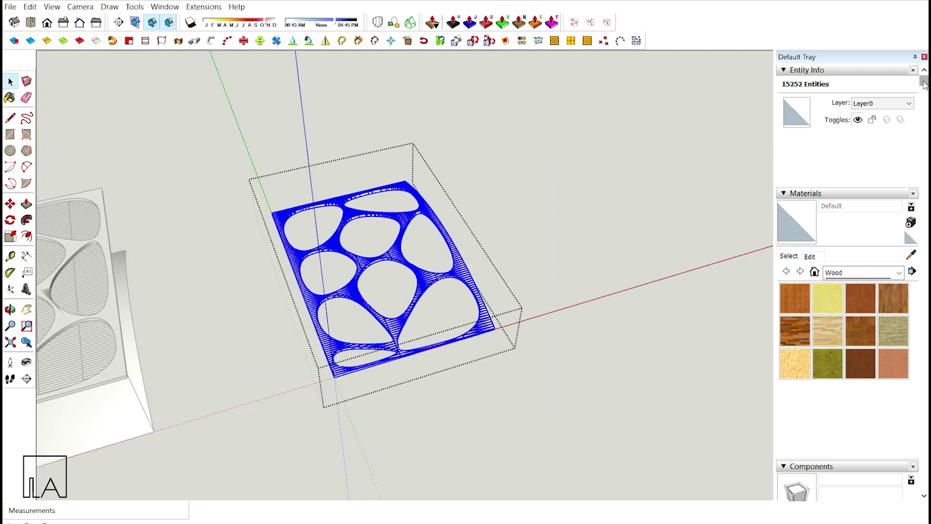
drag(924, 85, 924, 465)
click(809, 137)
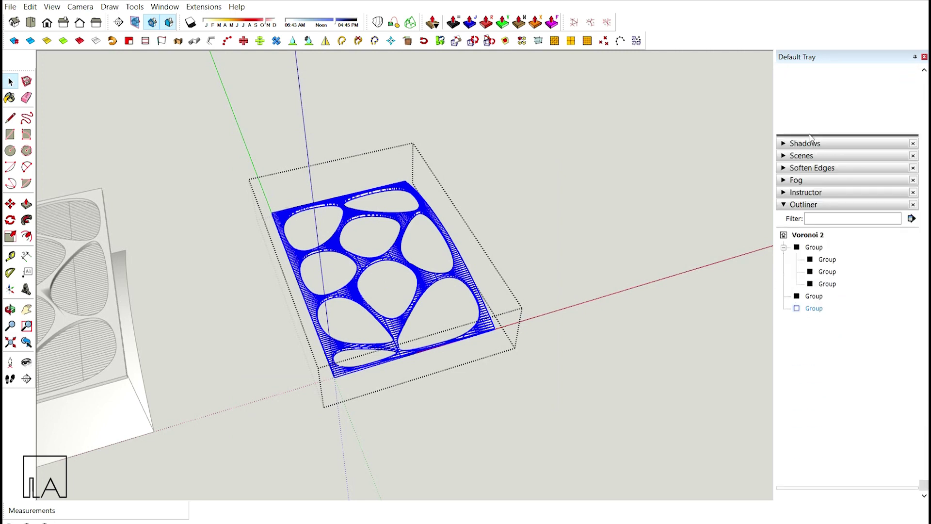
click(807, 169)
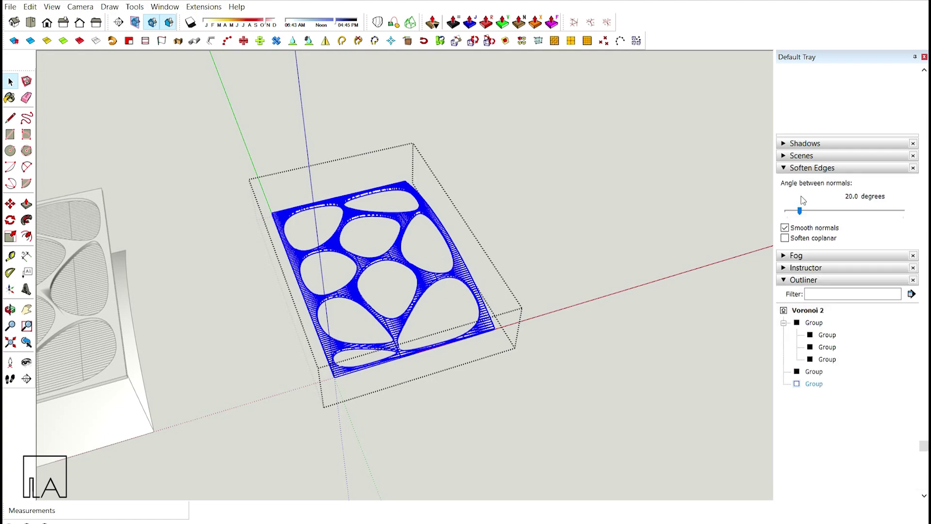
click(785, 238)
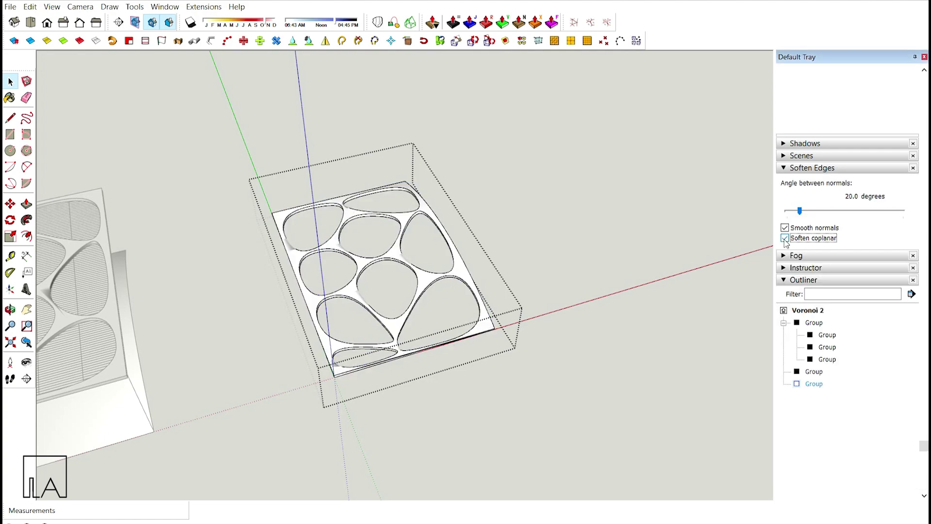
scroll(478, 325, up, 8)
click(485, 308)
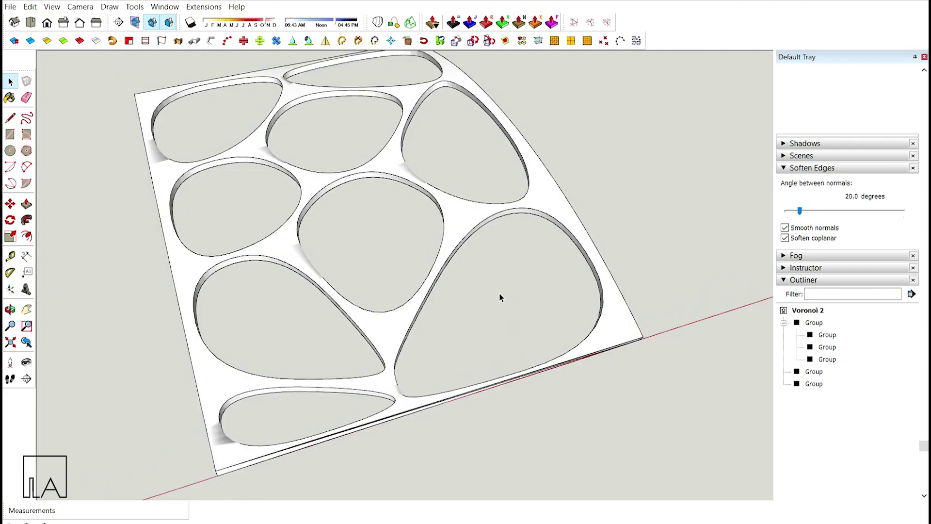
Copy the curved base surface from inside its parent group and paste it in place at the model's top level
middle_drag(485, 308, 372, 266)
scroll(395, 274, down, 5)
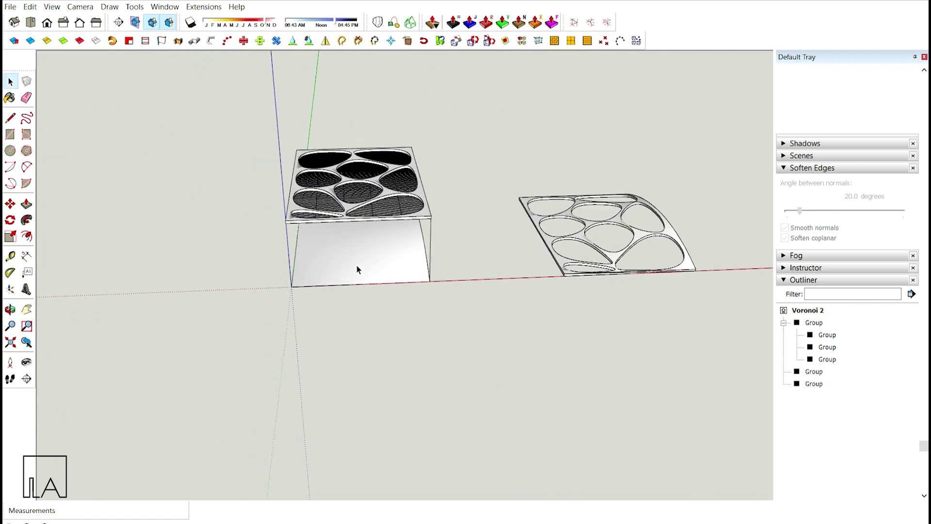
click(357, 270)
double_click(357, 268)
click(357, 268)
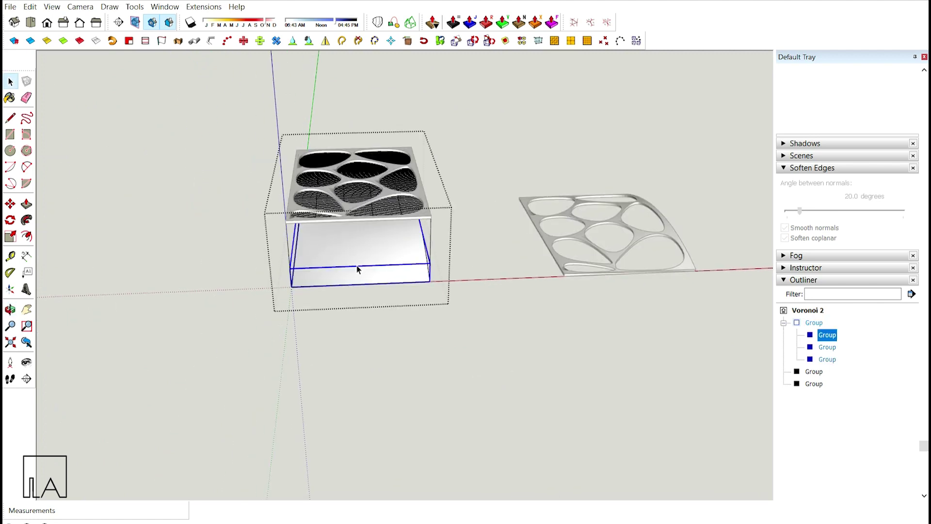
click(410, 323)
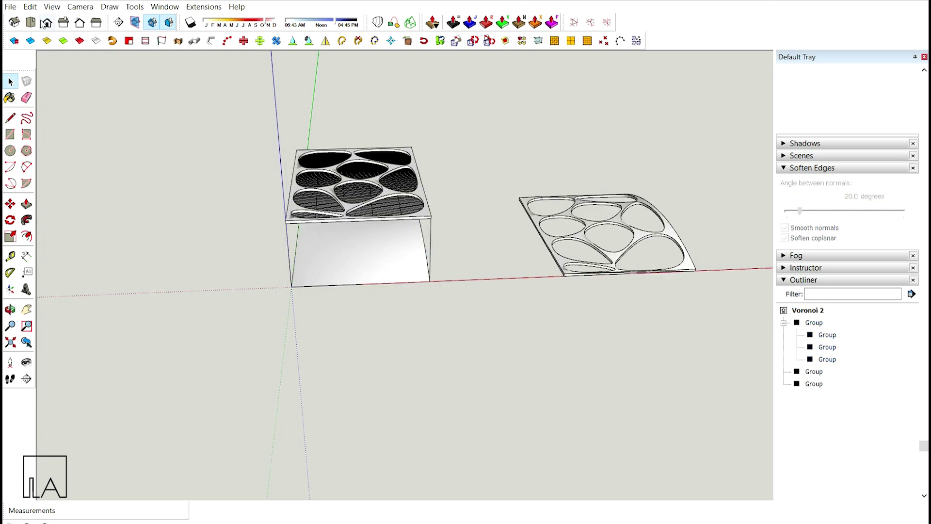
click(30, 7)
click(56, 85)
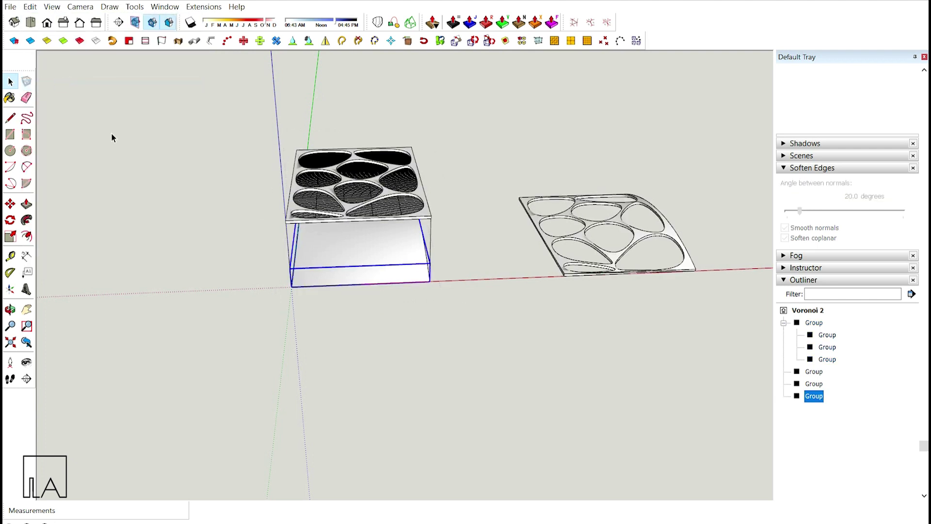
Move the pasted curved surface along the red axis so it lines up with the curved Voronoi panel, and clear the selection
key(m)
click(346, 326)
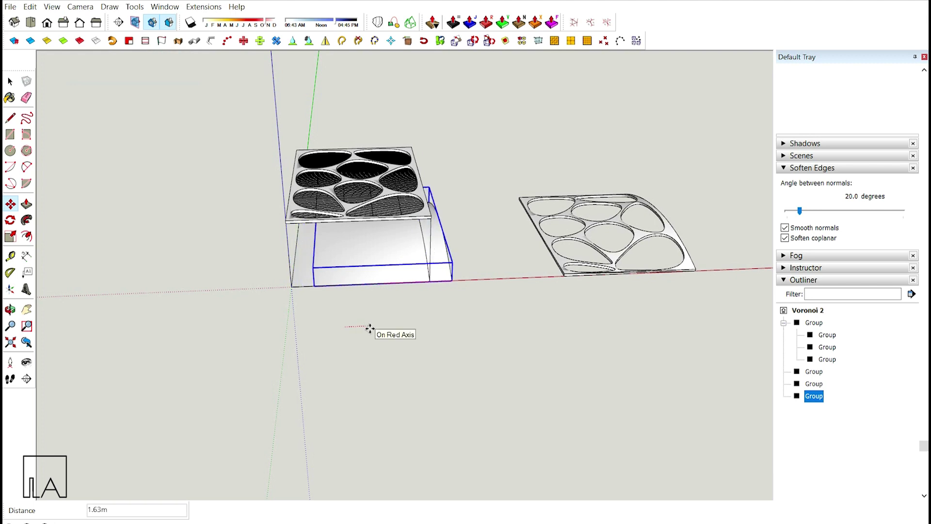
key(Return)
key(space)
click(633, 286)
Raise the copied curved surface vertically by 0.1 m in the Front view so it sits within the Voronoi panel's thickness
scroll(593, 264, up, 3)
scroll(593, 265, up, 5)
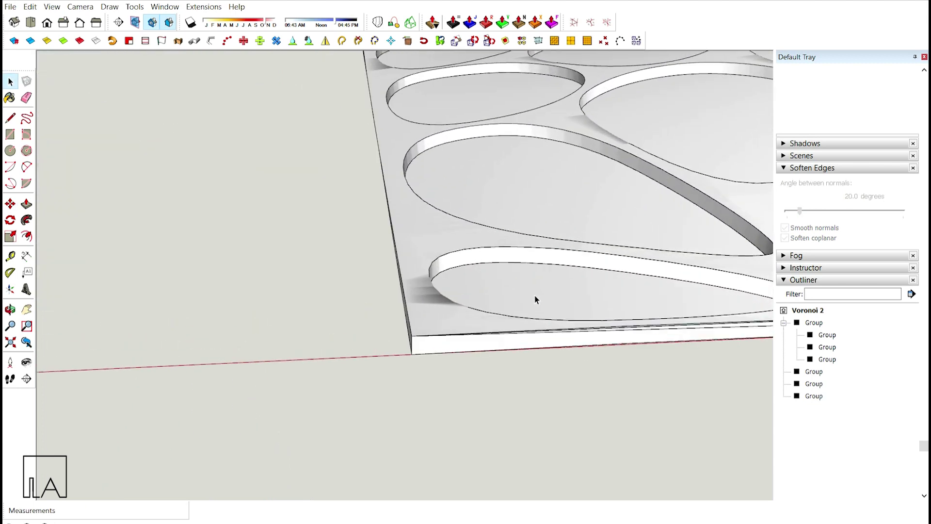
click(517, 293)
middle_drag(517, 293, 501, 233)
key(F2)
key(space)
key(m)
scroll(344, 359, up, 2)
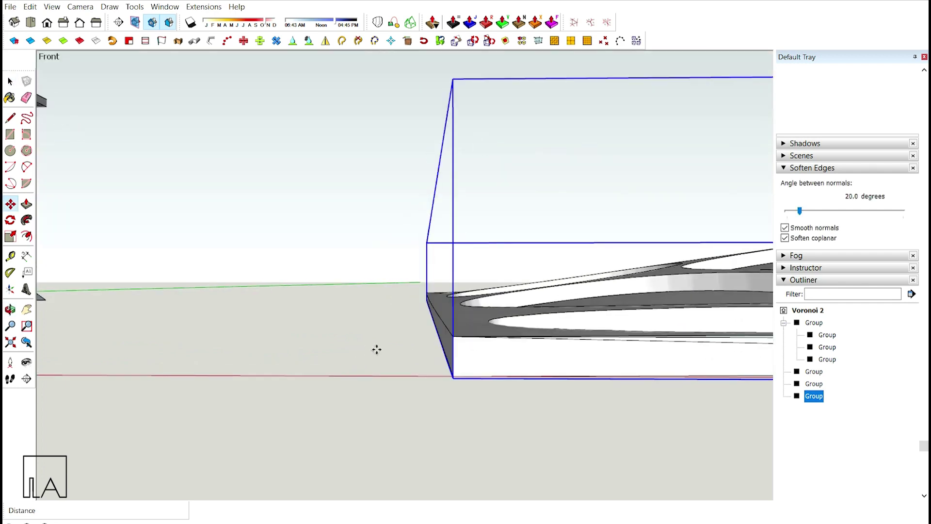
click(455, 366)
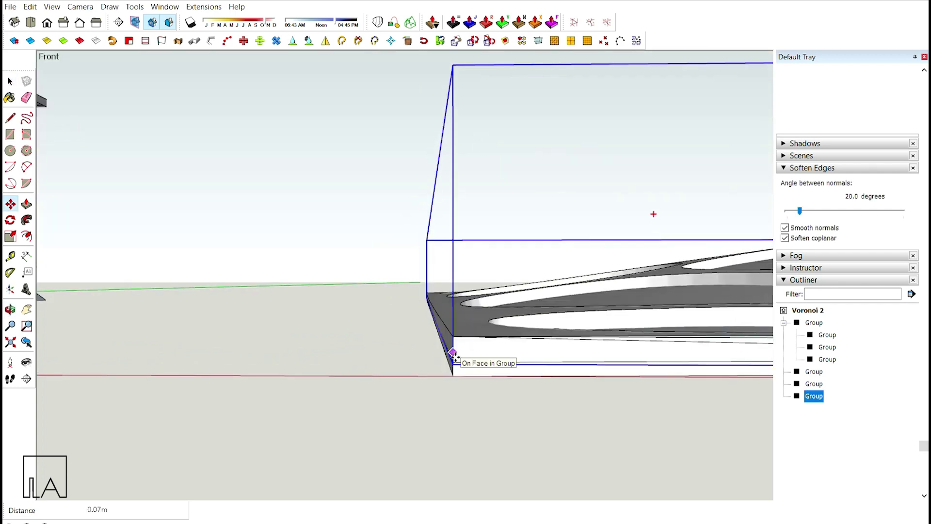
text(0.1)
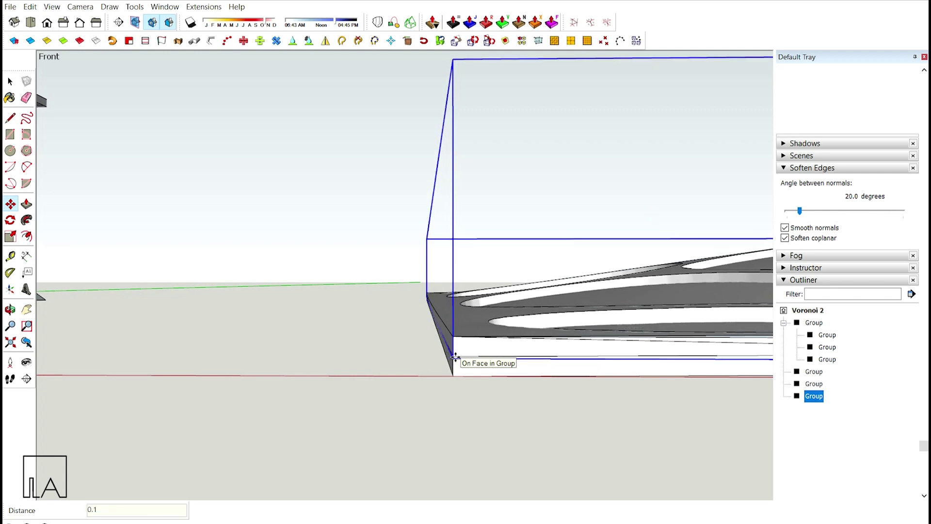
key(Return)
Paint the curved Voronoi panel with 0022_Maroon from the Colors-Named materials
middle_drag(426, 318, 540, 289)
scroll(860, 223, up, 15)
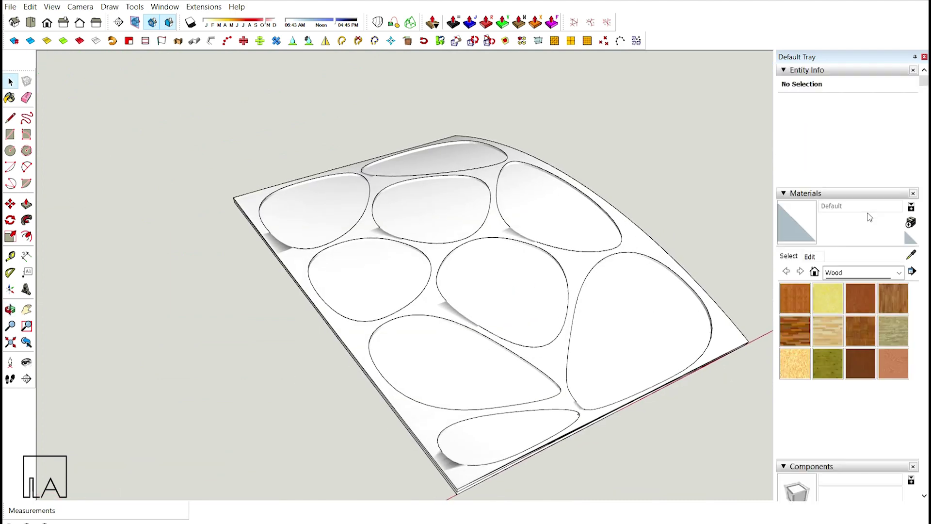
click(872, 277)
click(868, 327)
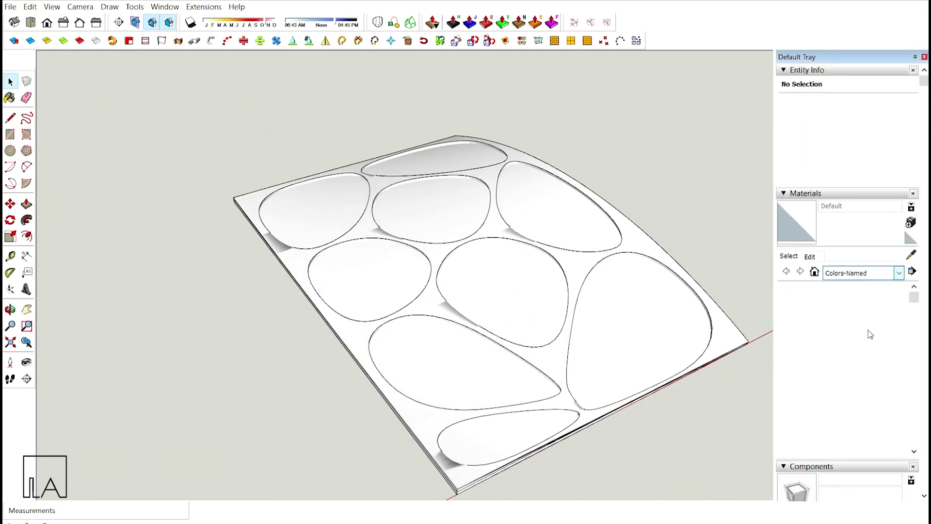
scroll(861, 370, down, 2)
click(826, 401)
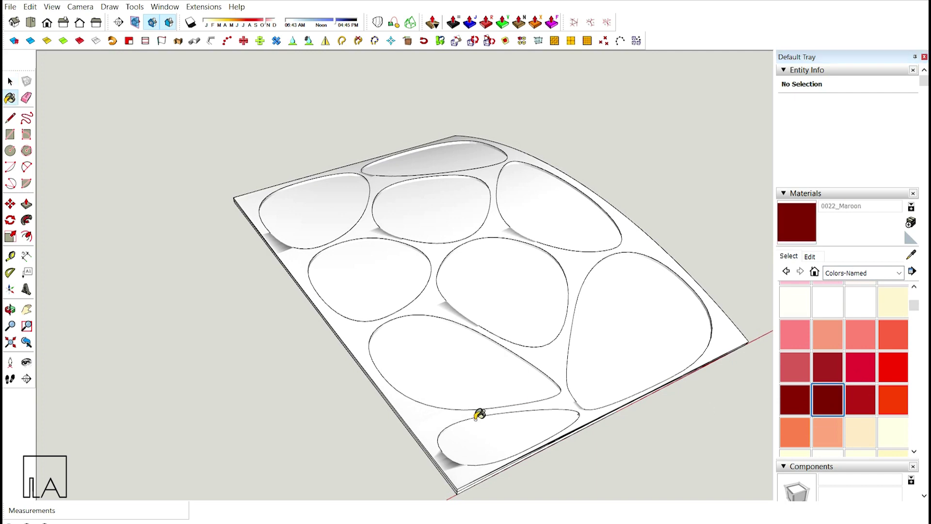
click(434, 432)
Paint the curved surface inside the Voronoi openings with Translucent Glass Blue from the Glass and Mirrors materials
mouse_move(430, 426)
middle_down()
mouse_move(305, 332)
mouse_move(224, 354)
mouse_move(232, 357)
middle_up()
click(868, 273)
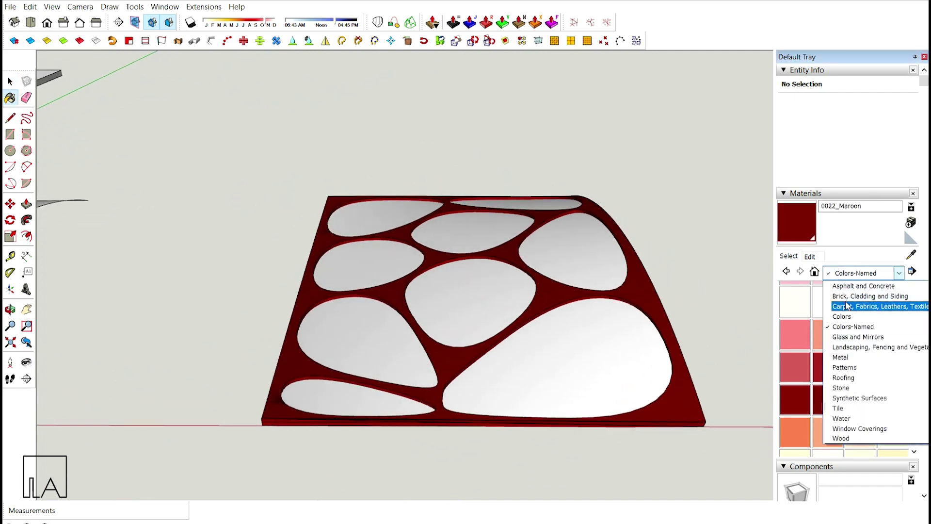
click(855, 337)
click(888, 305)
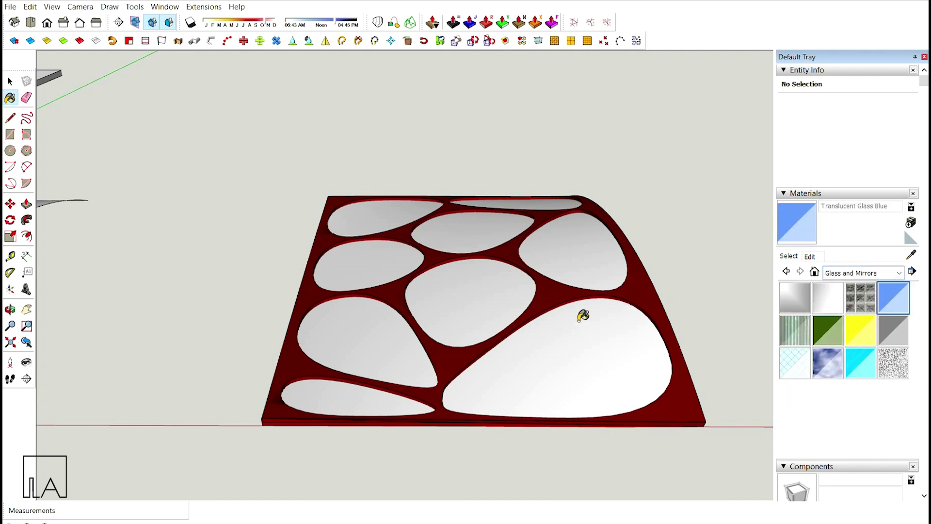
click(571, 334)
Delete the original groups at the origin: the curved base surface and the flat Voronoi panel above it
middle_drag(573, 332, 467, 283)
scroll(466, 284, down, 8)
key(space)
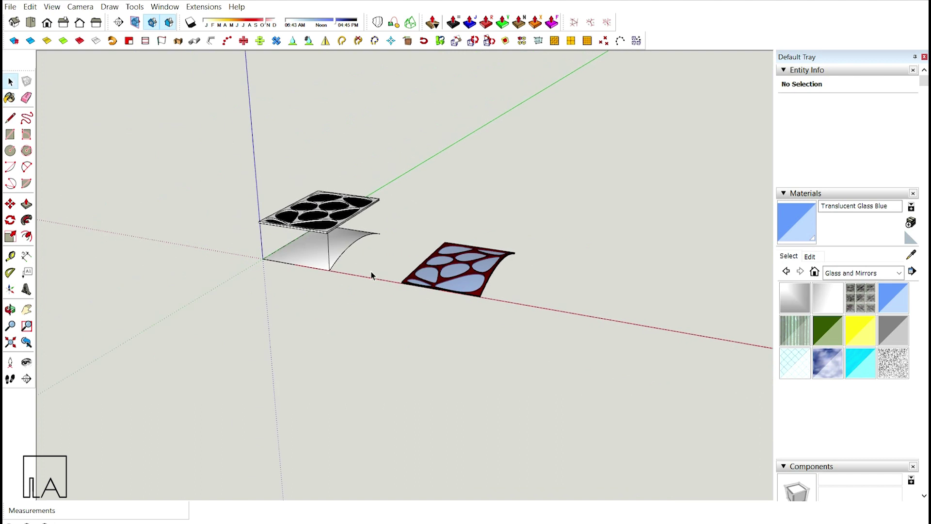
drag(252, 170, 226, 150)
key(Delete)
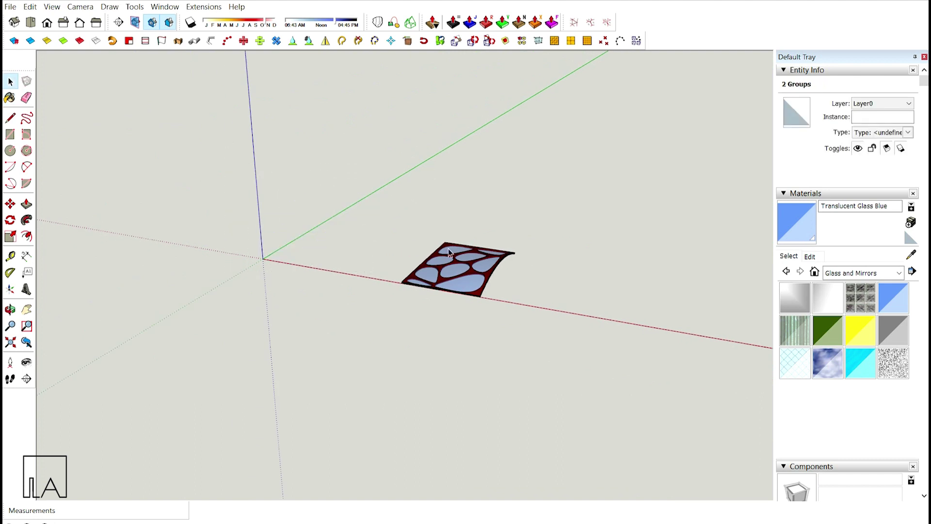
Move the maroon Voronoi panel and its glass surface together along the red axis back to the origin
scroll(449, 251, up, 3)
drag(625, 346, 298, 160)
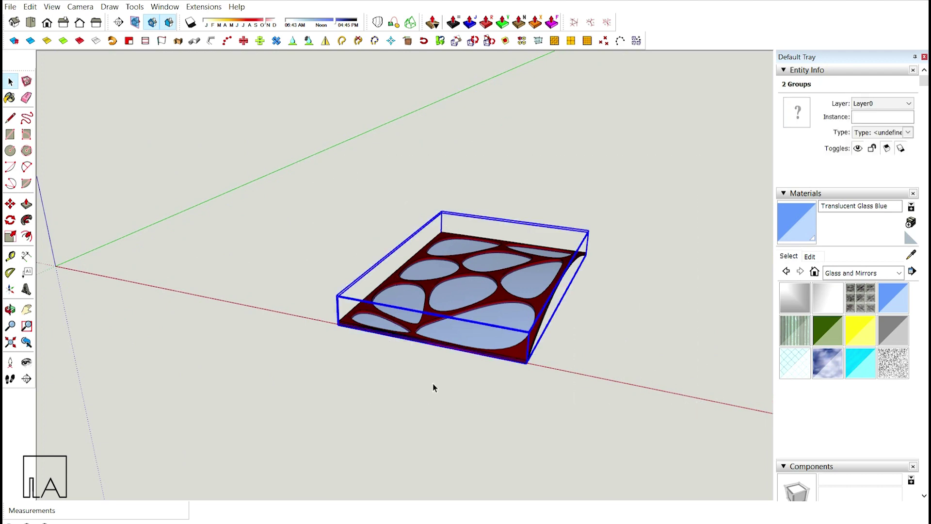
key(m)
click(464, 448)
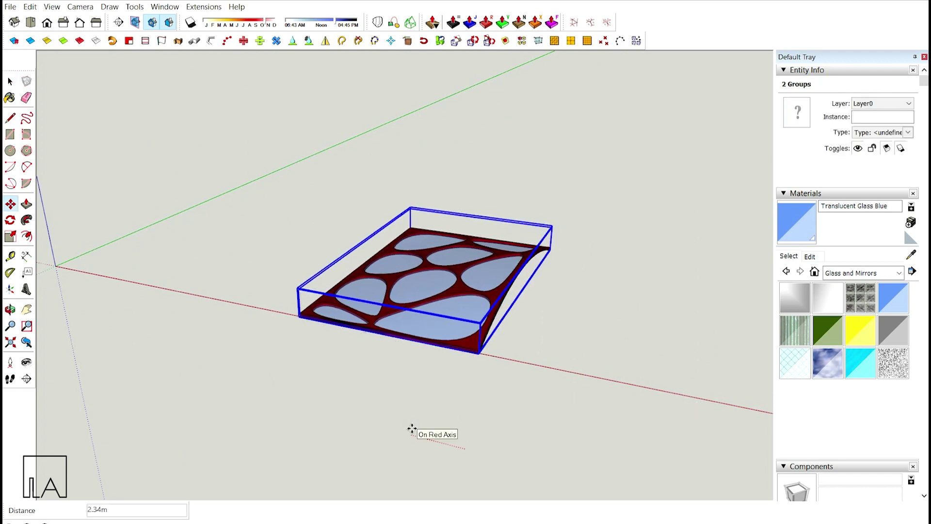
key(Return)
middle_drag(414, 428, 183, 243)
key(o)
drag(182, 243, 423, 154)
key(space)
middle_drag(443, 204, 455, 298)
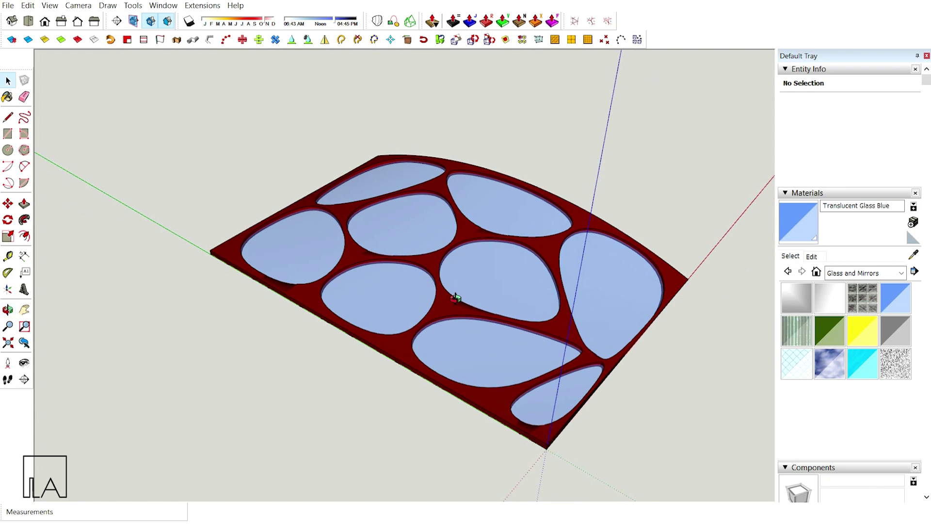